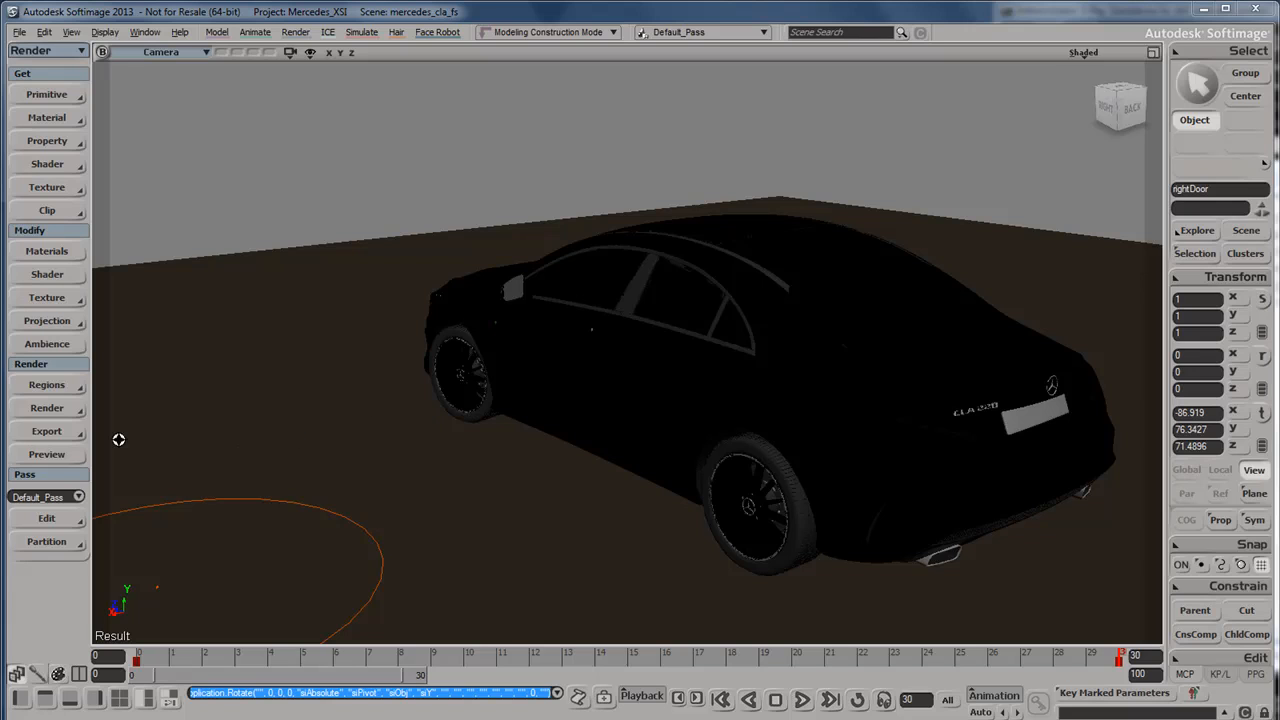
Enable V-Ray RT in the default pass's render options and select CPU as the engine type.
click(74, 409)
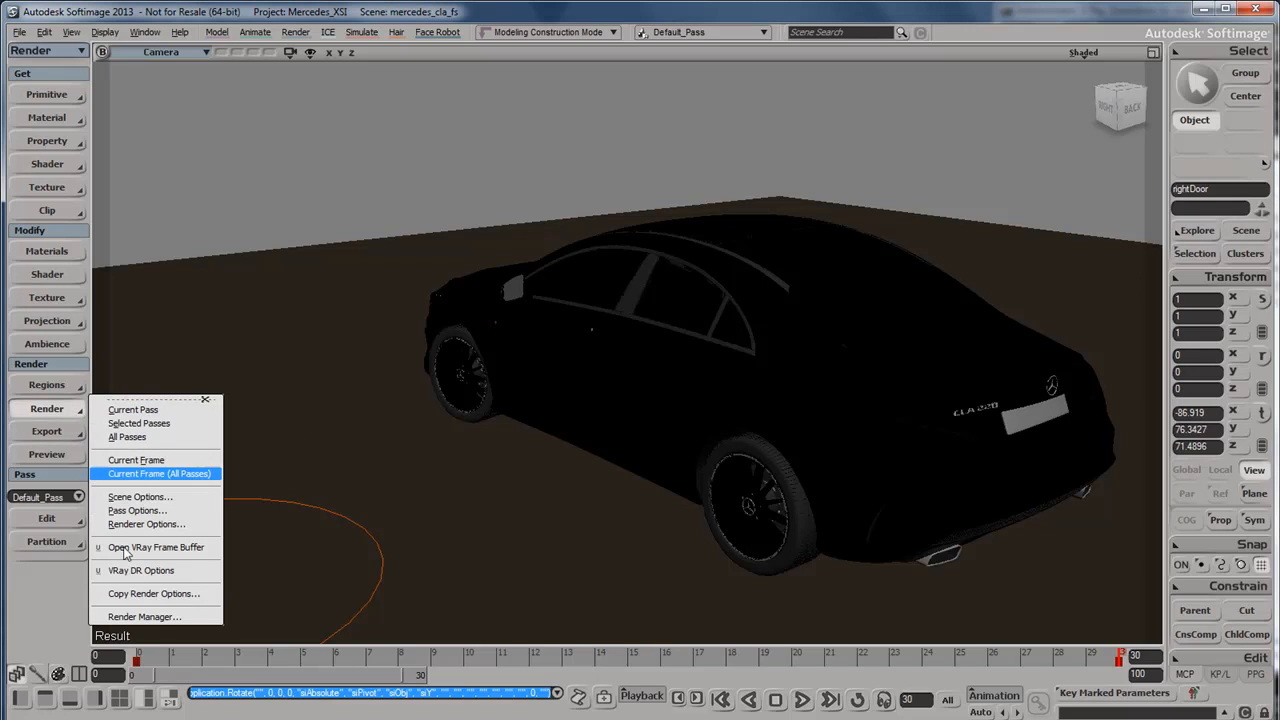
click(145, 617)
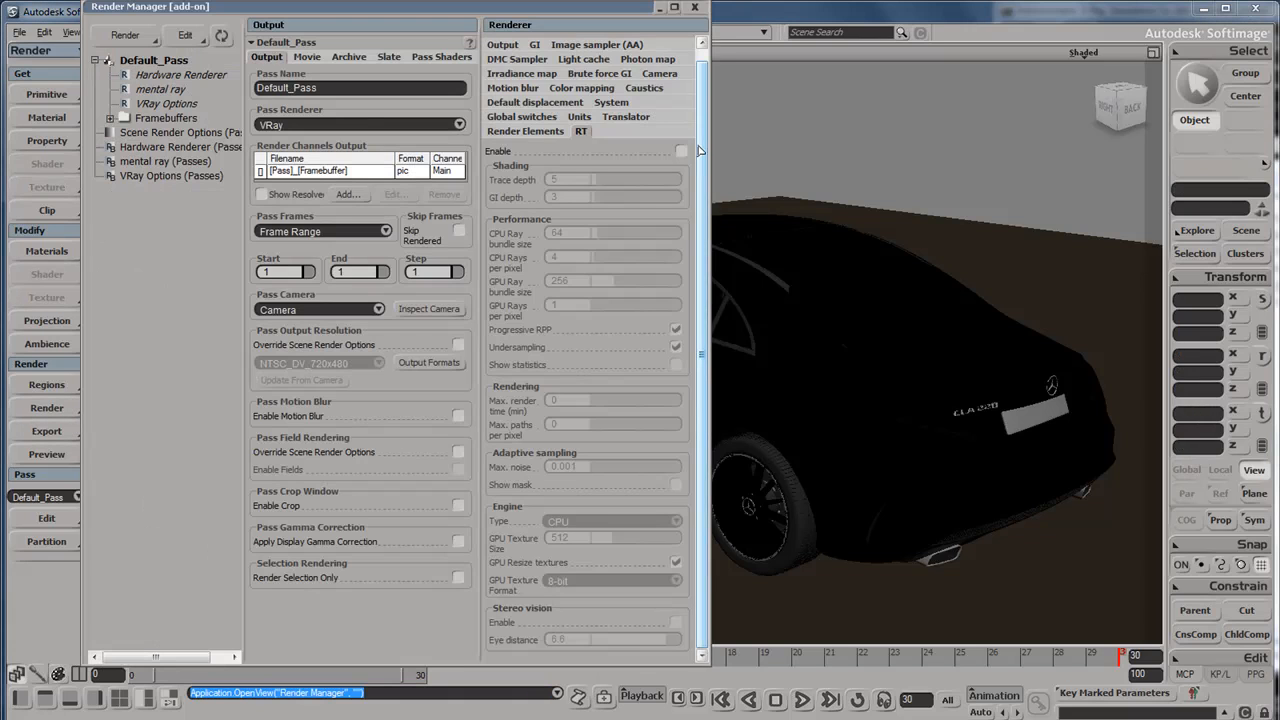
click(681, 151)
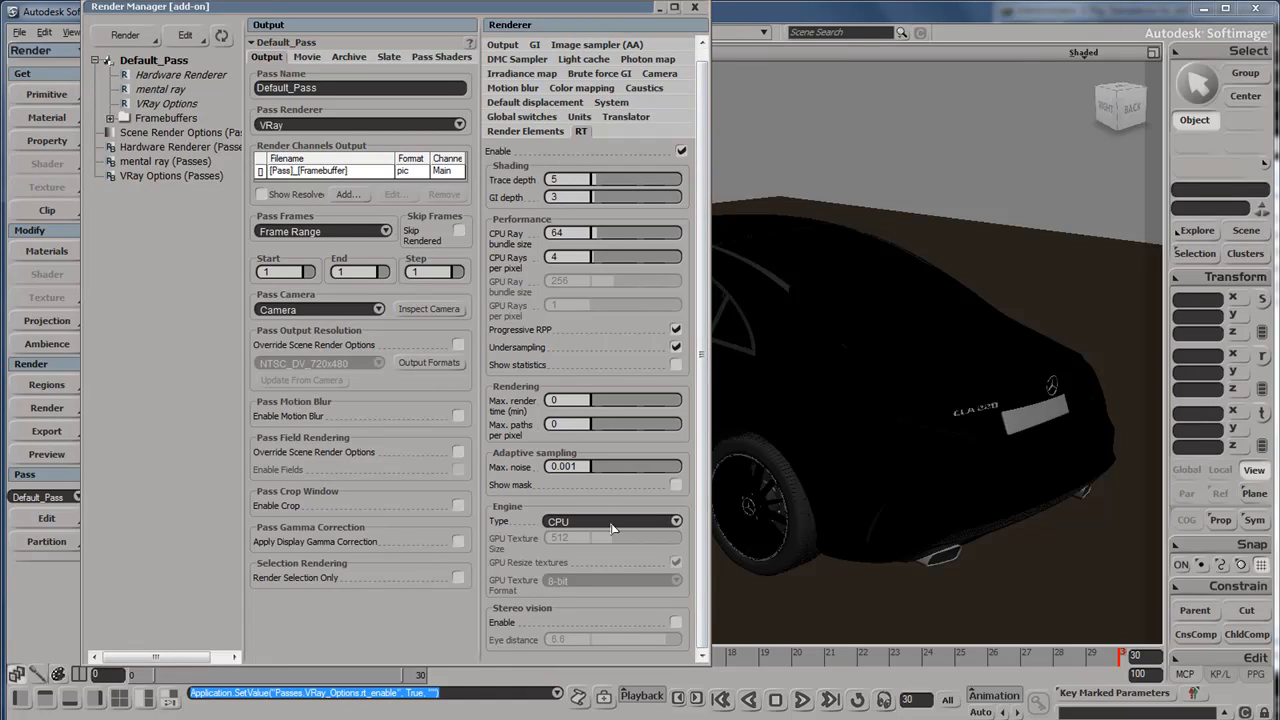
click(613, 523)
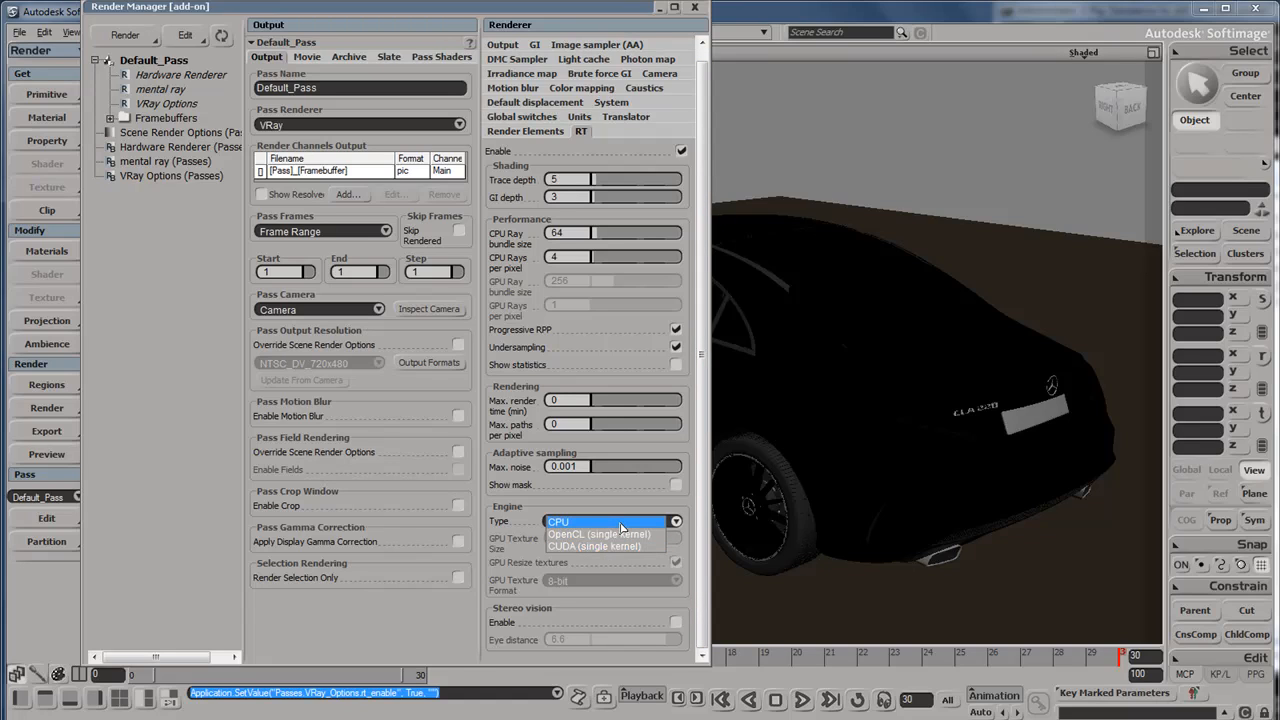
click(620, 522)
click(694, 7)
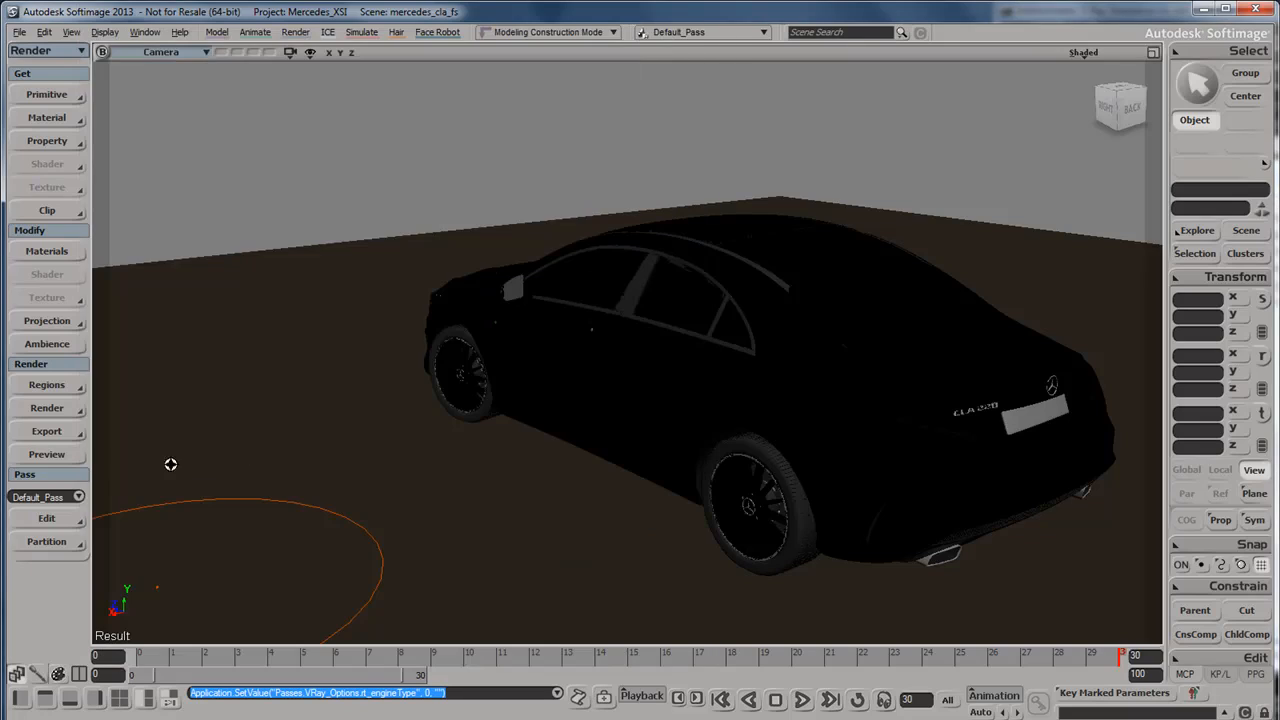
Start the render preview and place the V-Ray frame buffer beside the visible part of the camera view.
click(47, 454)
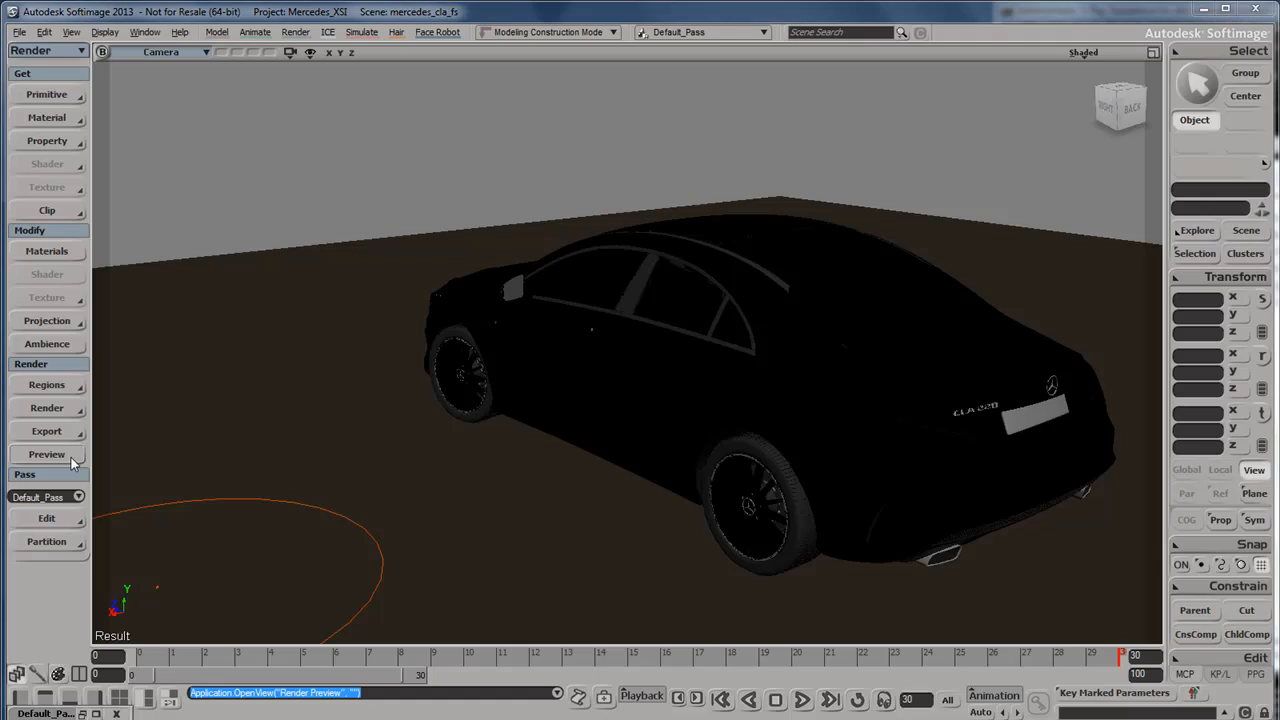
drag(799, 209, 997, 257)
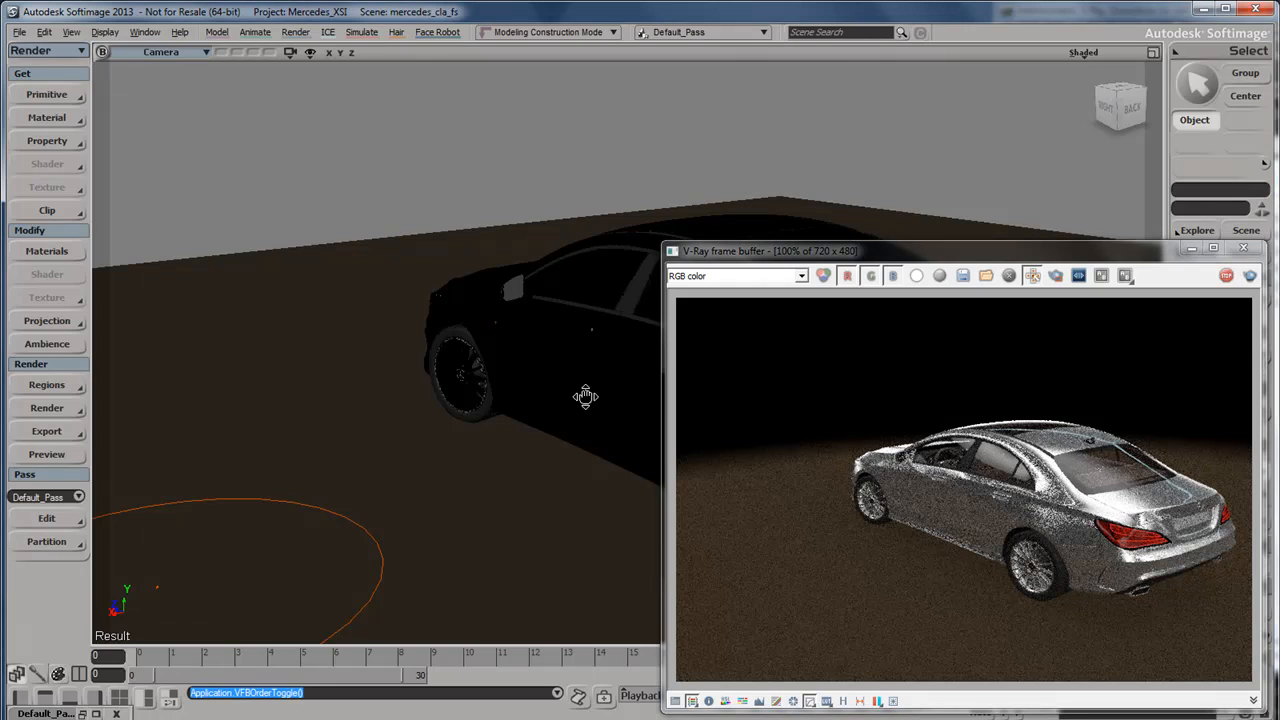
Examine how the CPU preview updates while viewing the car's rear, windows and side from several angles and distances.
drag(587, 396, 477, 403)
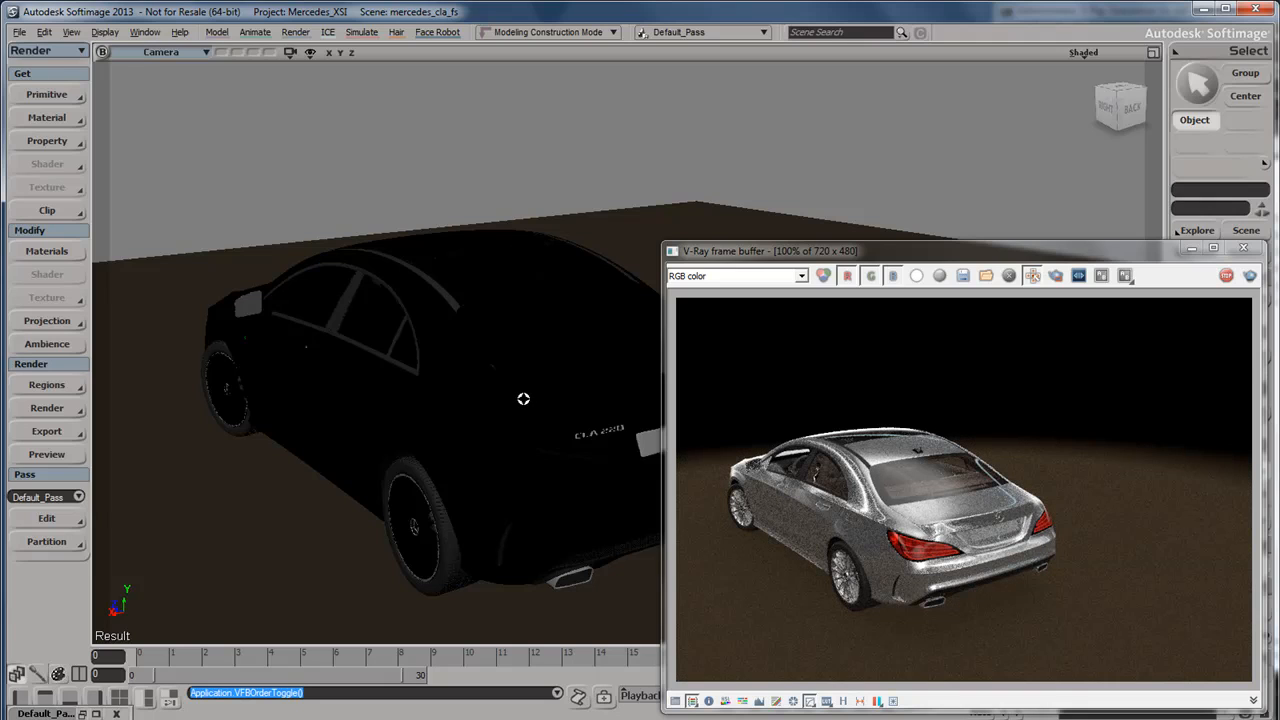
right_drag(577, 409, 511, 414)
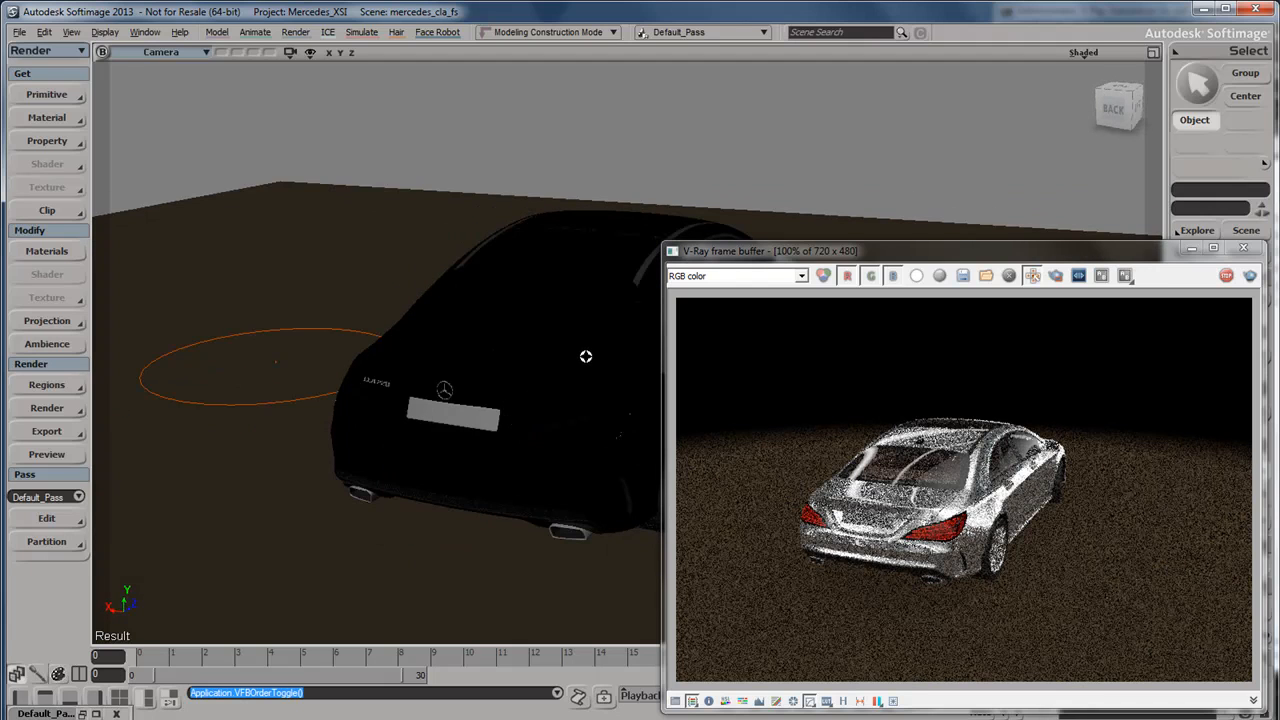
right_drag(583, 357, 534, 403)
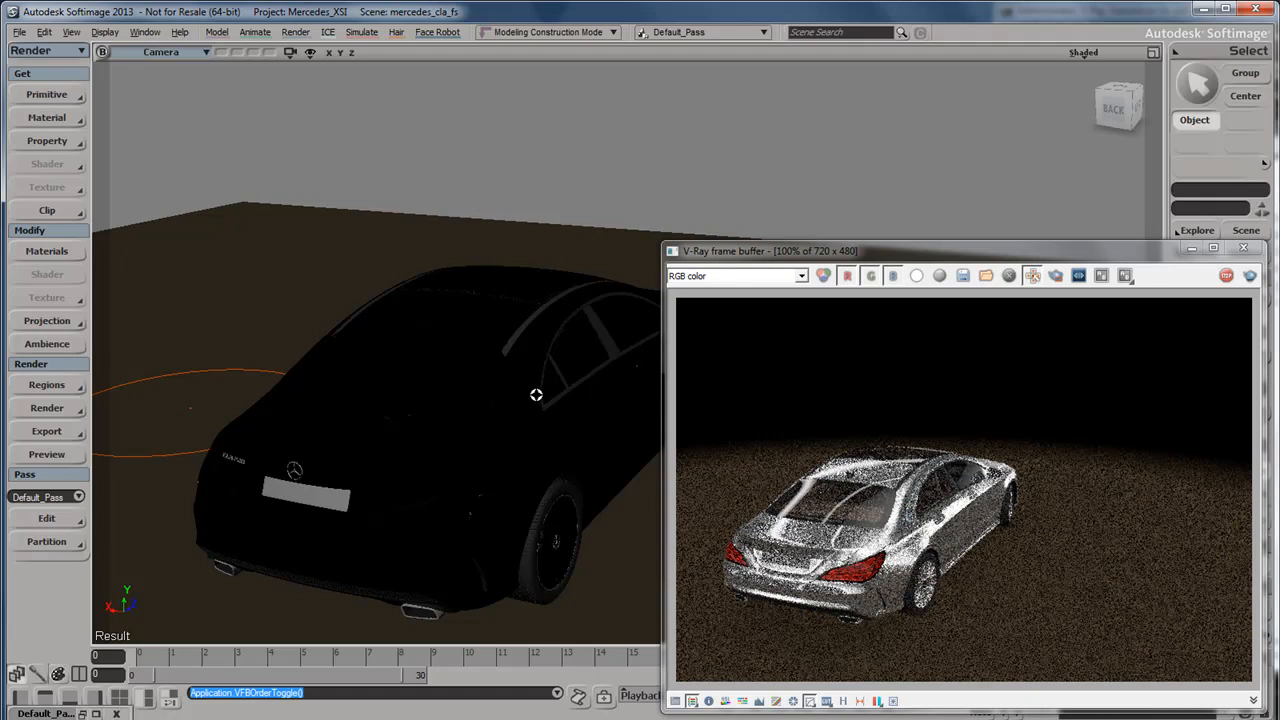
scroll(536, 398, up, 2)
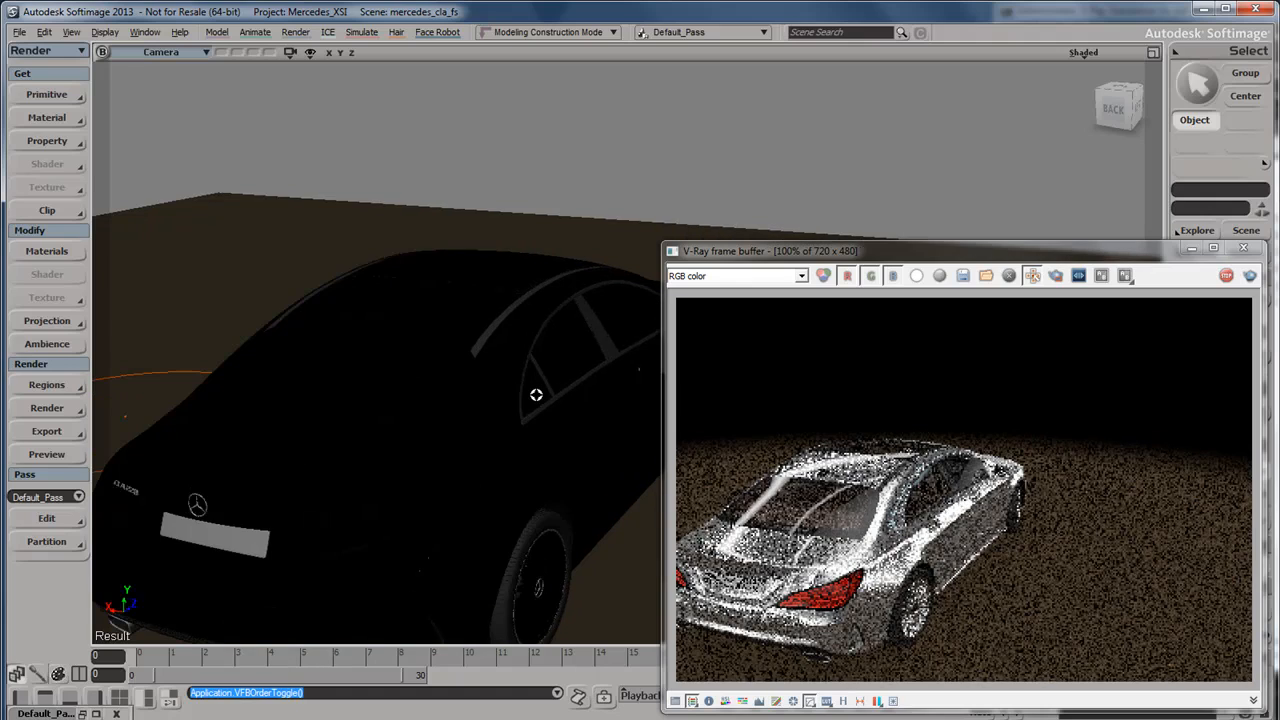
scroll(536, 395, up, 2)
scroll(536, 395, up, 2)
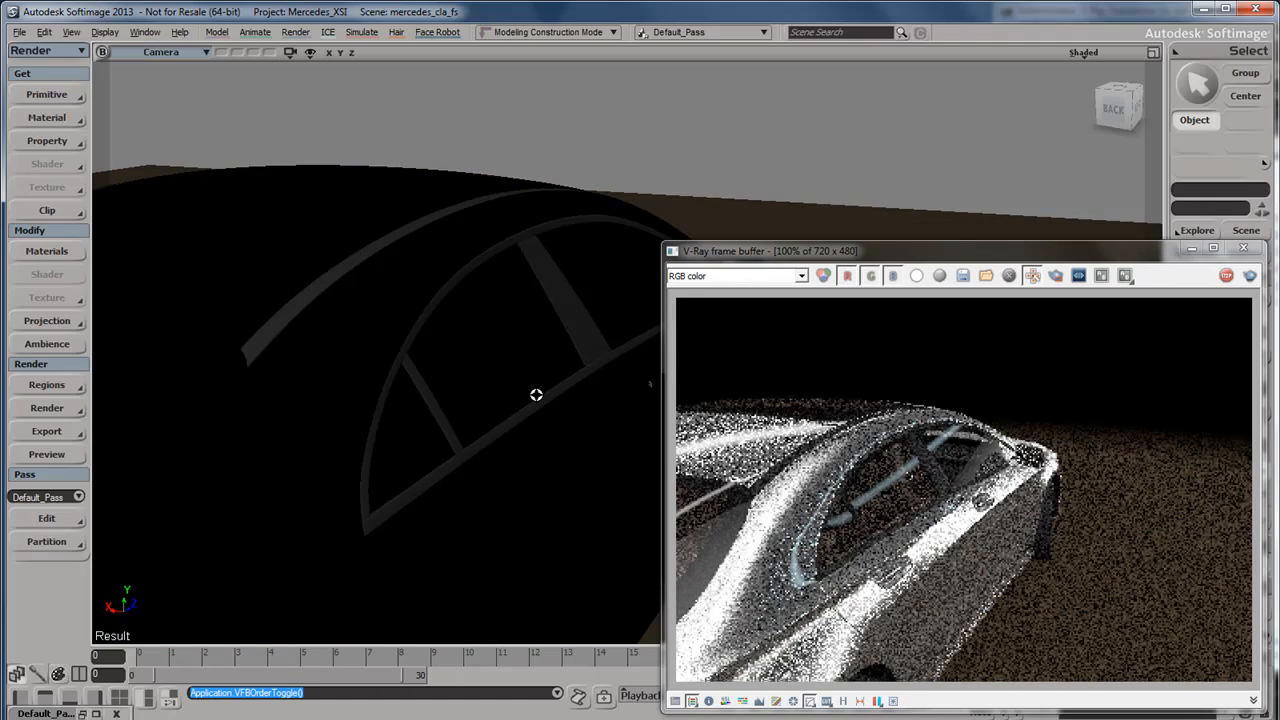
scroll(536, 395, down, 2)
right_drag(536, 395, 431, 397)
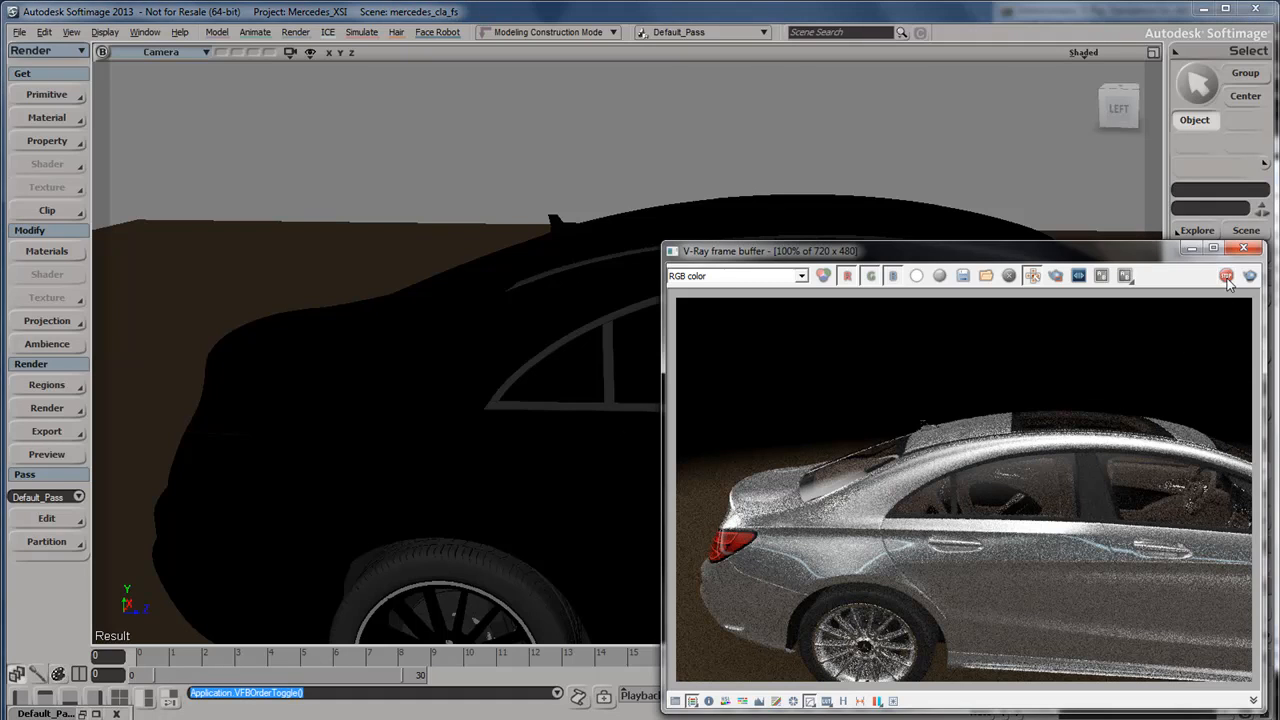
Close the preview and switch the V-Ray RT engine type to CUDA (single kernel).
click(1244, 248)
click(47, 408)
click(120, 616)
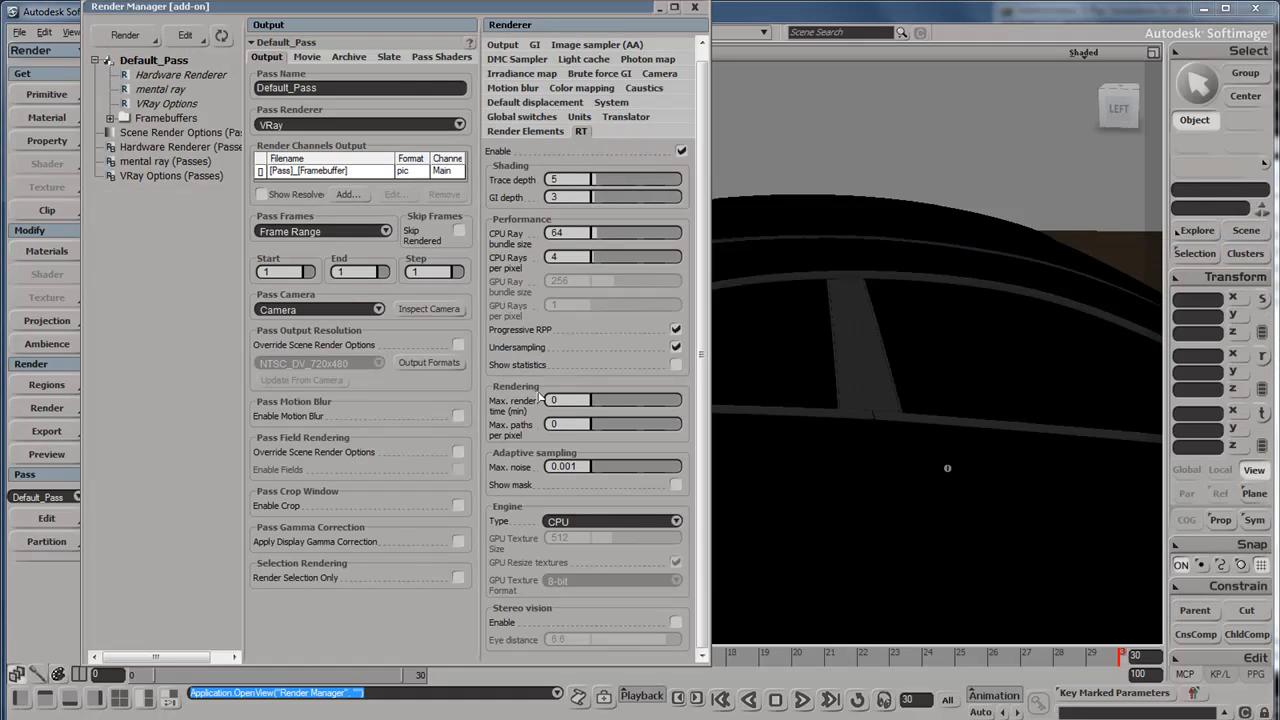
click(666, 522)
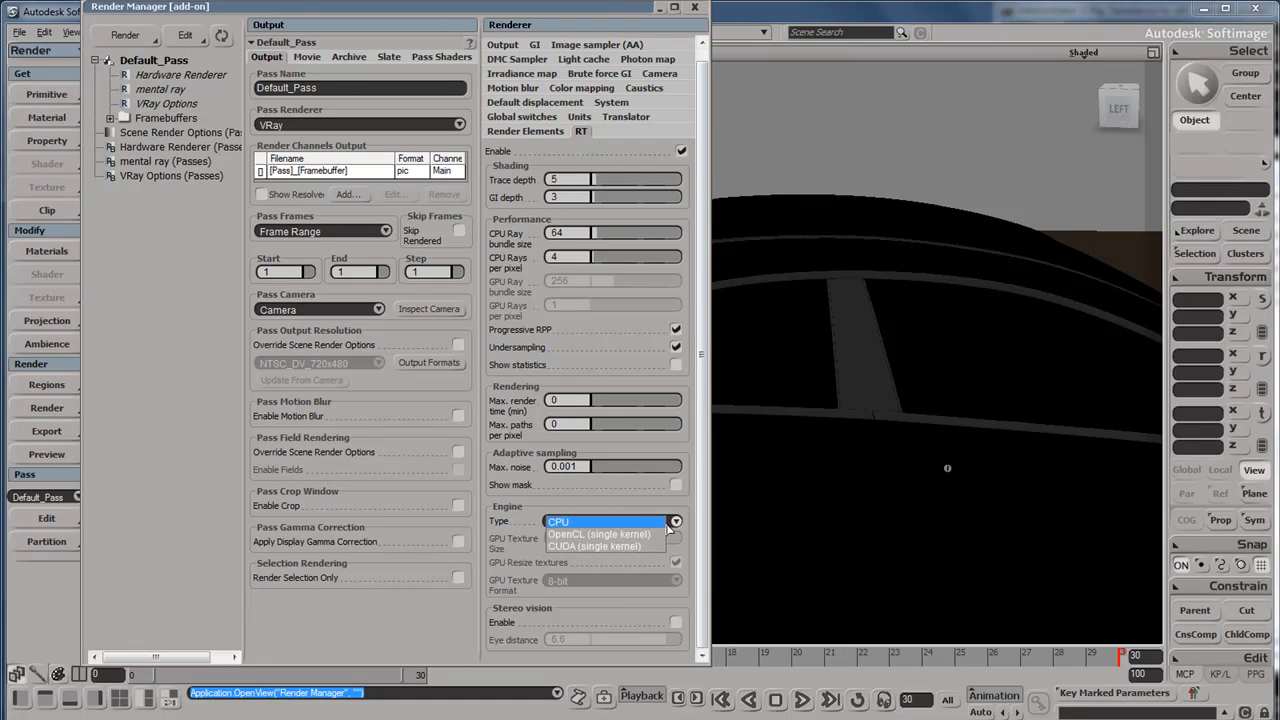
click(647, 546)
click(695, 8)
Start a CUDA render preview from the car's front, and inspect the car around to its right side and rear.
right_drag(746, 414, 495, 463)
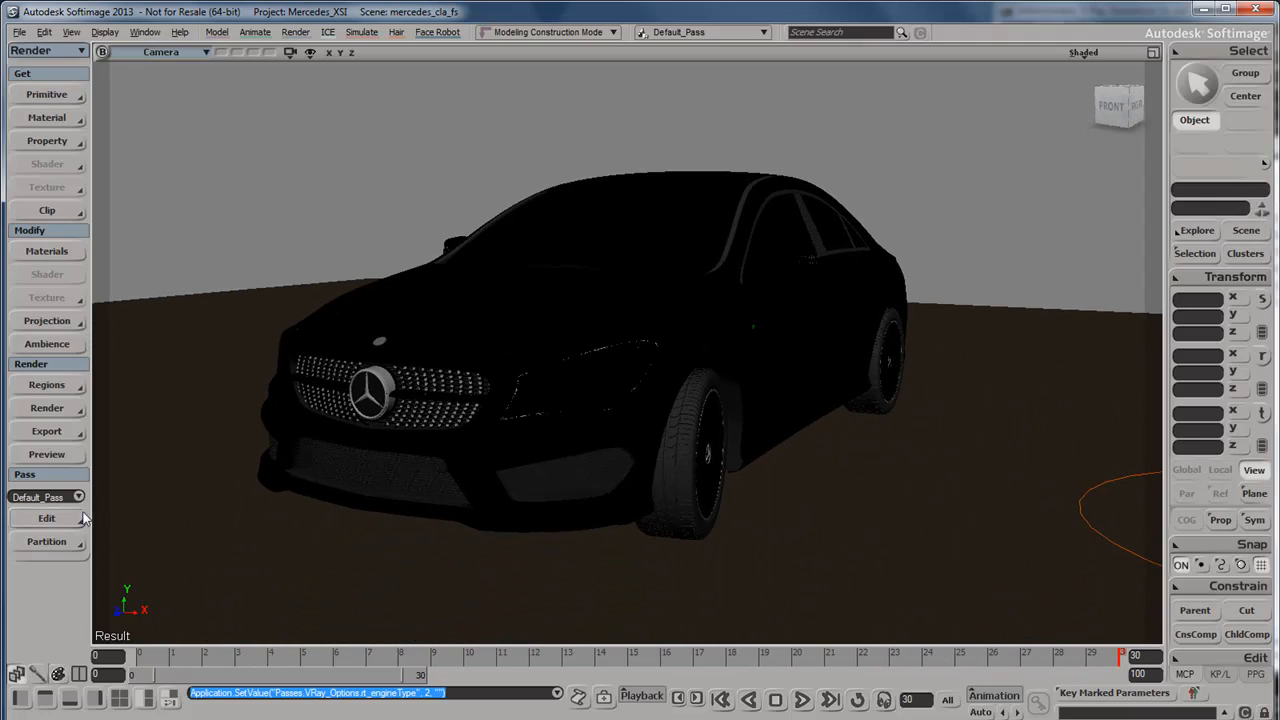
click(66, 456)
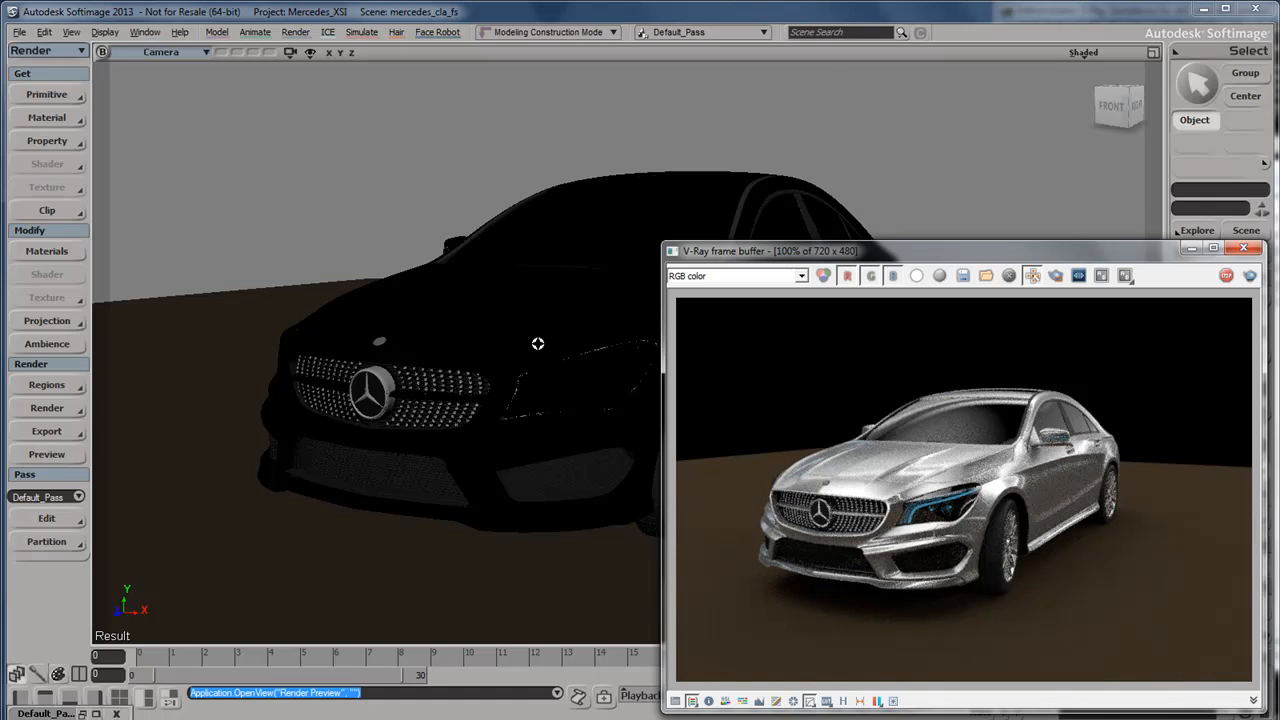
right_drag(537, 343, 514, 367)
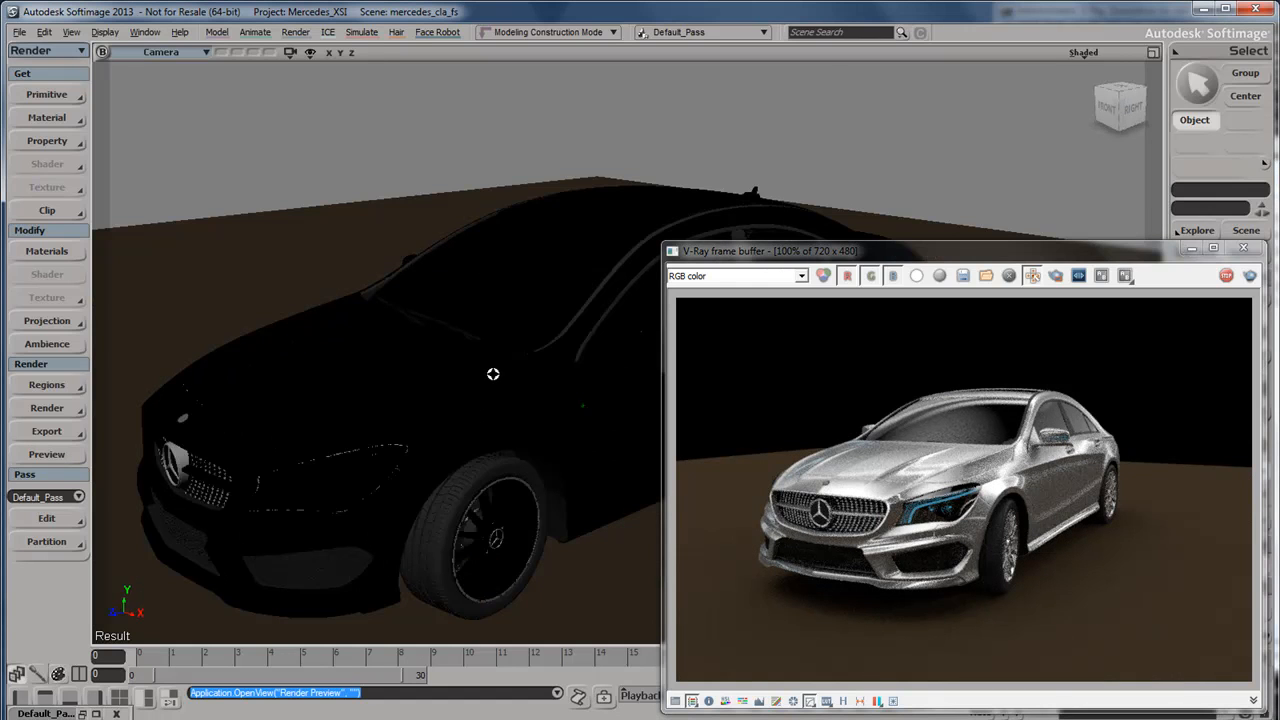
drag(518, 340, 462, 369)
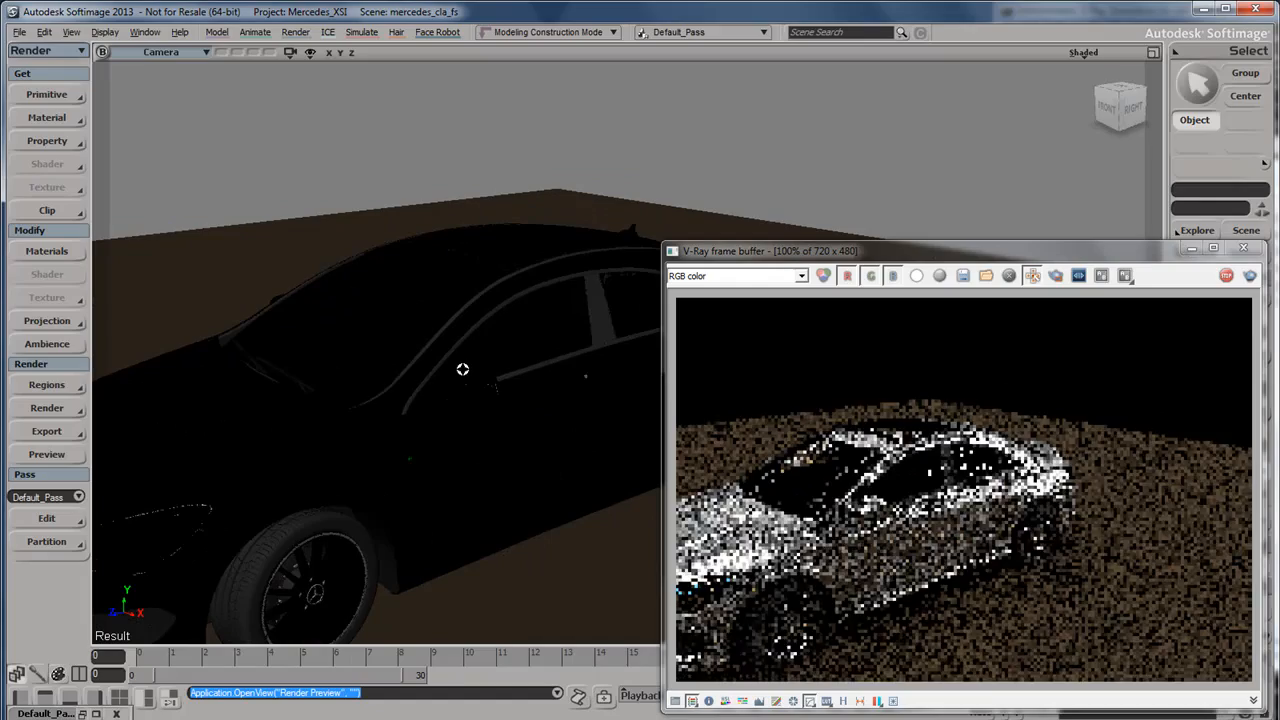
right_drag(494, 351, 355, 397)
scroll(425, 391, up, 5)
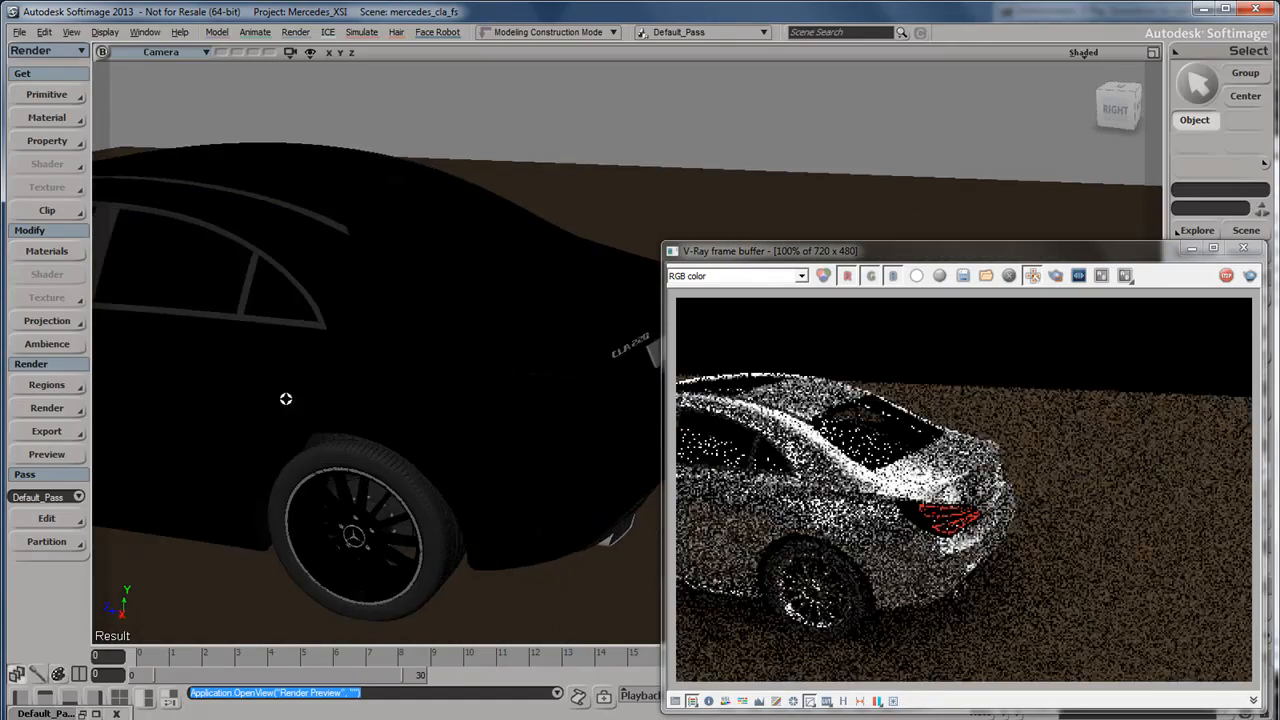
drag(269, 367, 347, 374)
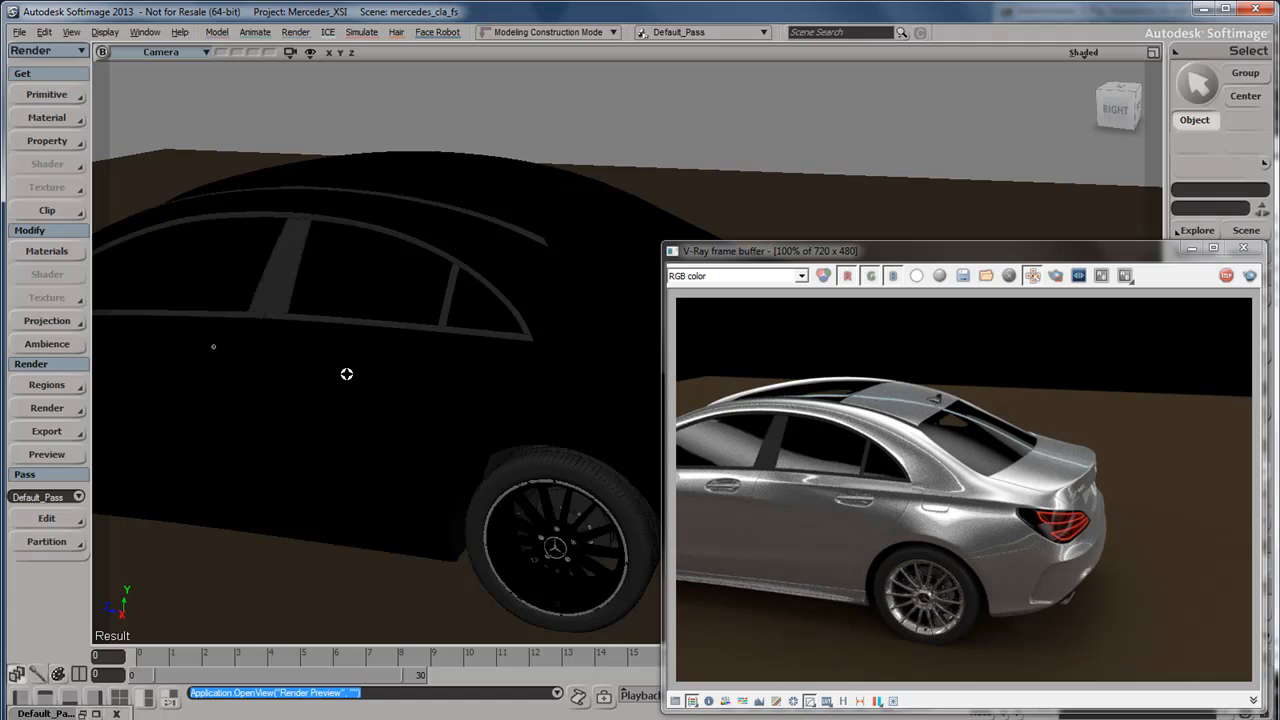
Turn off the Invisible option of VRay_Light.
key(8)
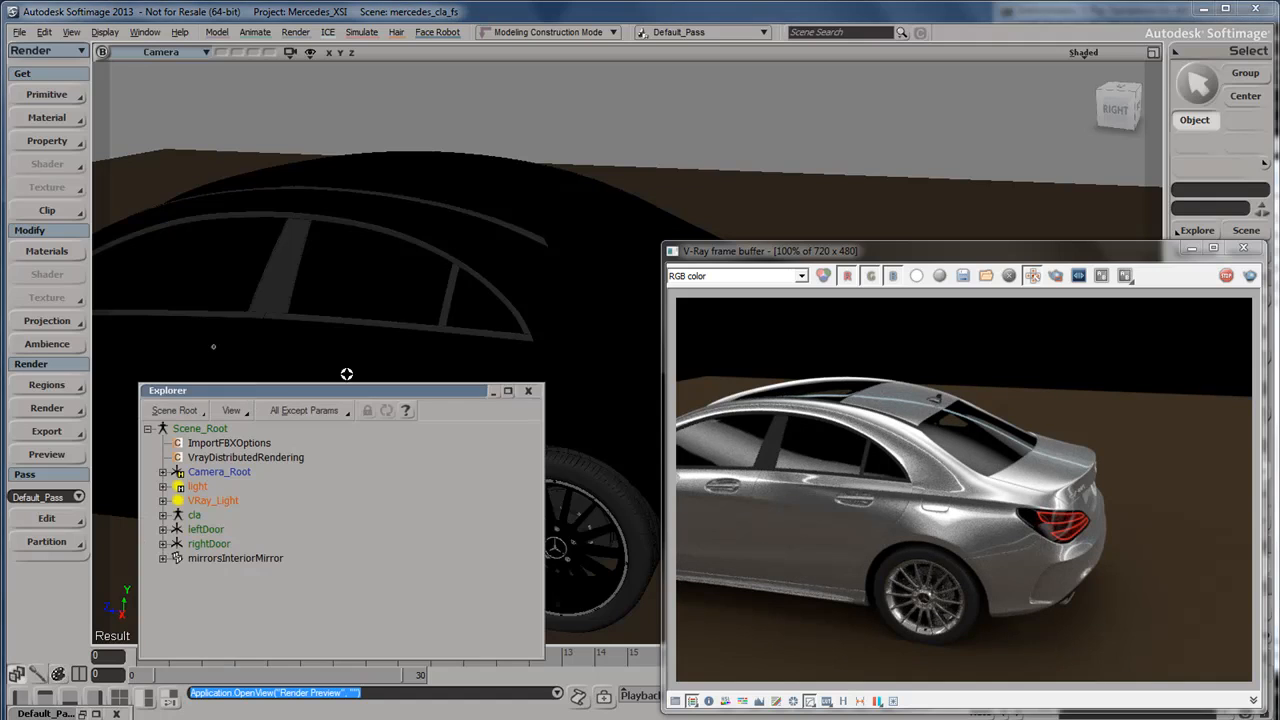
click(214, 500)
key(Return)
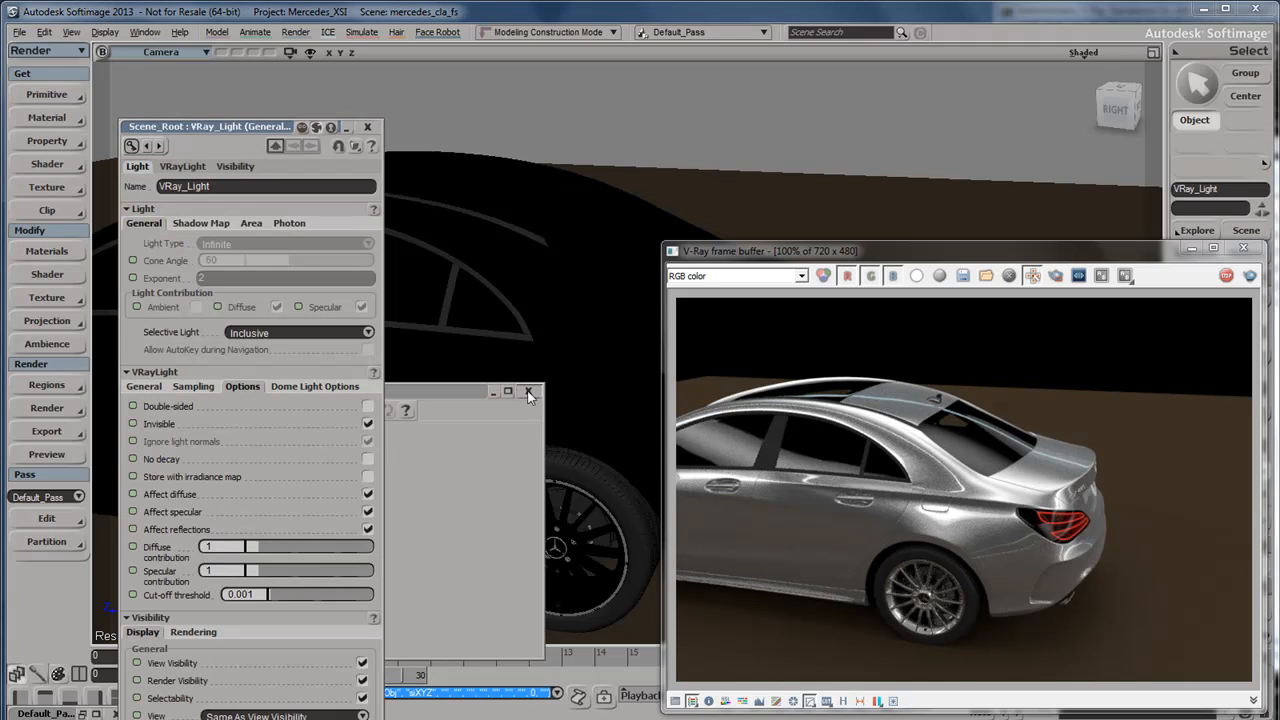
click(368, 424)
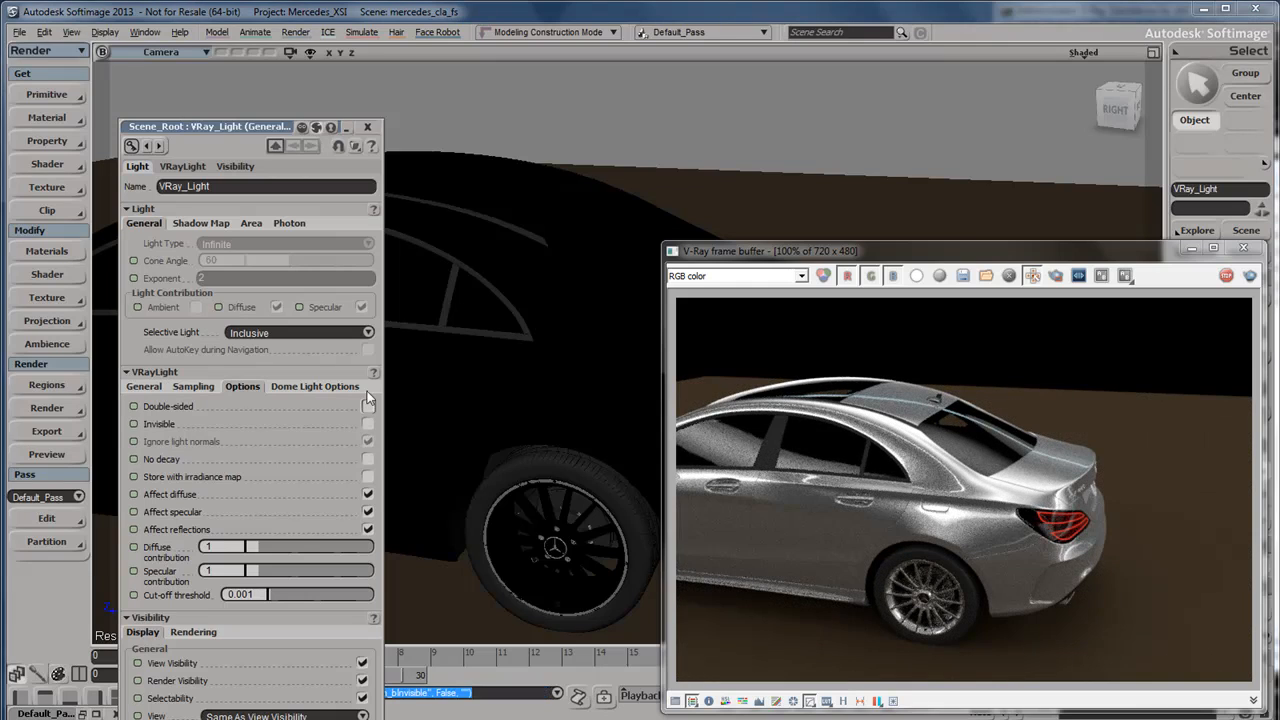
click(368, 127)
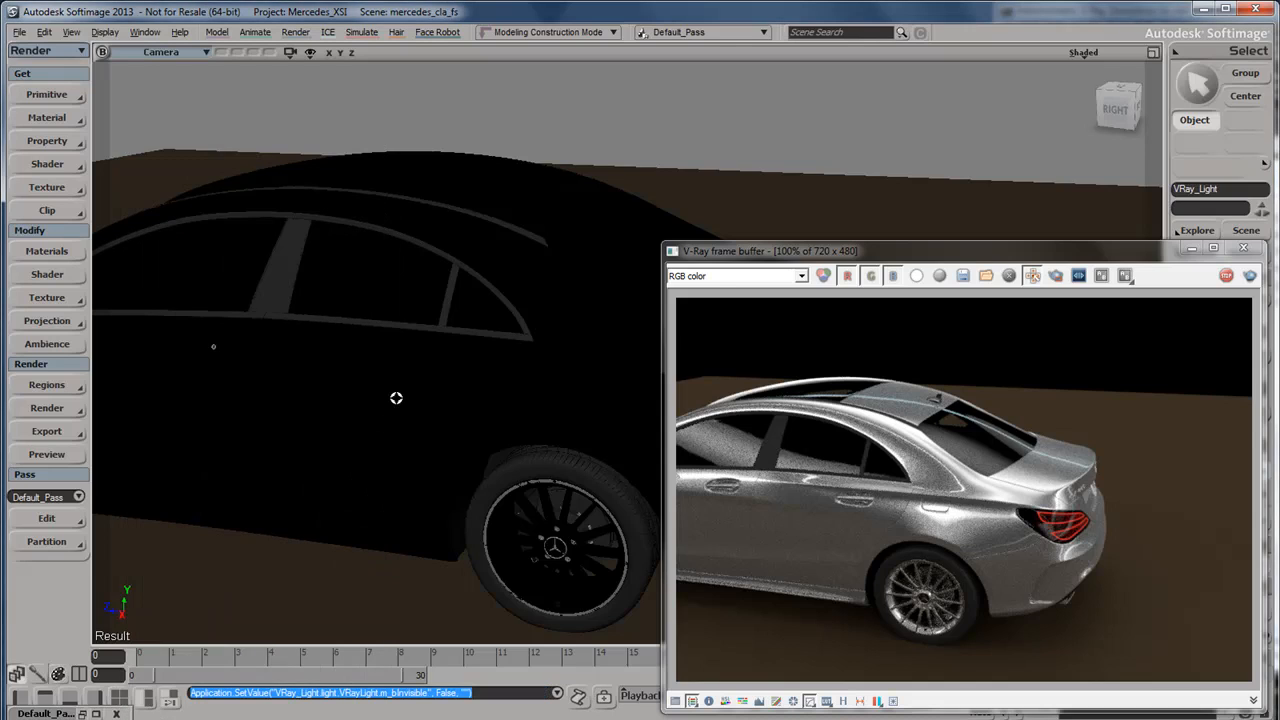
Connect the SeaD image clip to the image input of VRay_Light's VRayEnvImage node in the render tree.
key(7)
drag(329, 554, 340, 557)
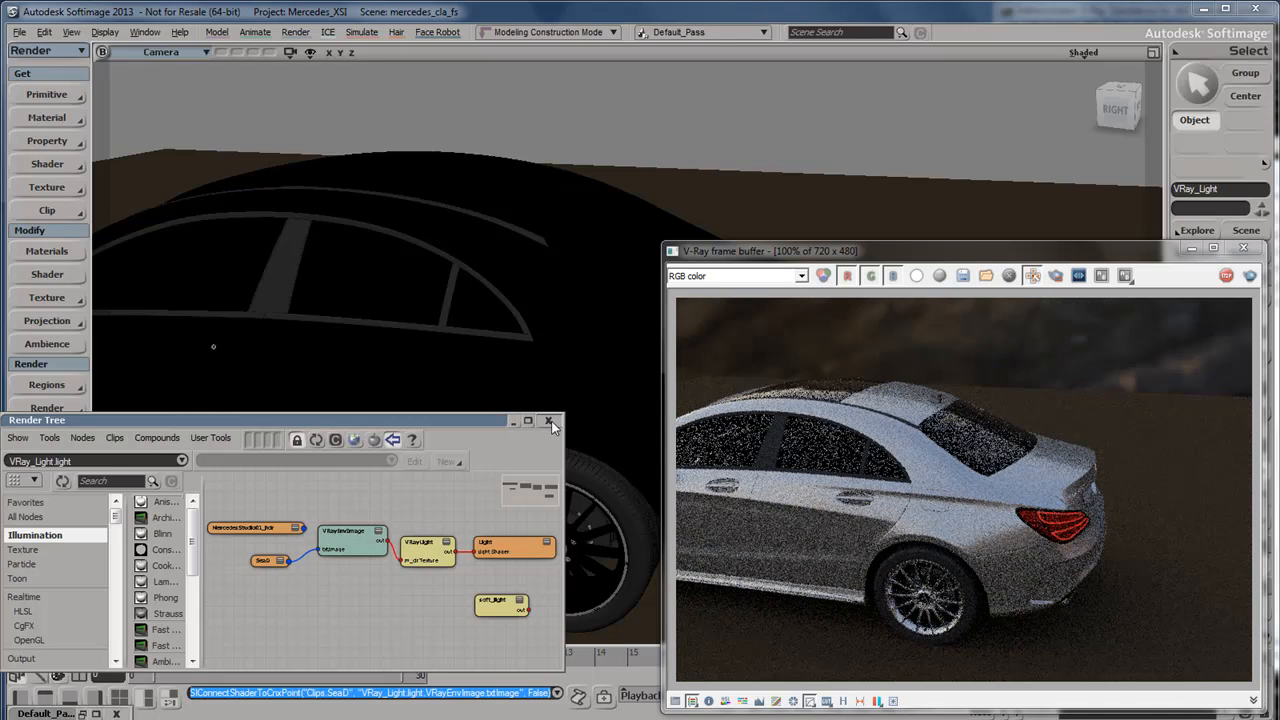
click(551, 421)
Examine the car's render with the sea environment from both sides, and check the image noise at 800% magnification.
drag(557, 400, 351, 300)
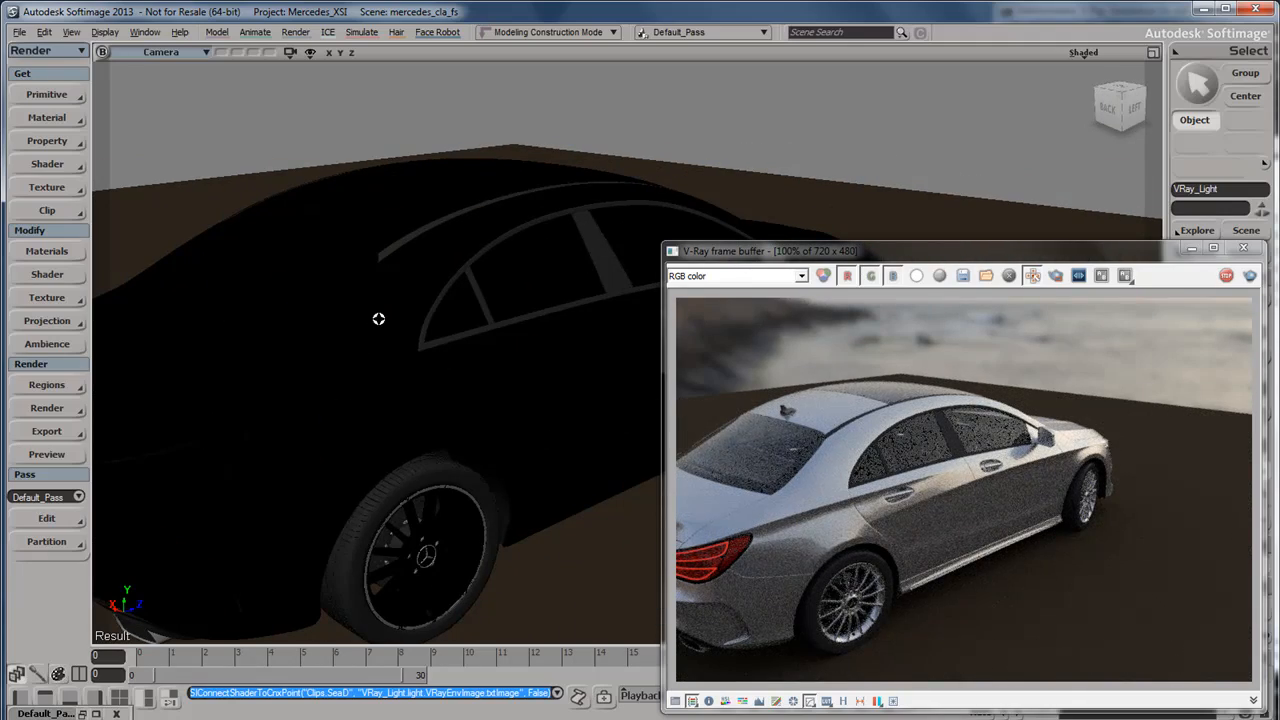
drag(271, 491, 320, 460)
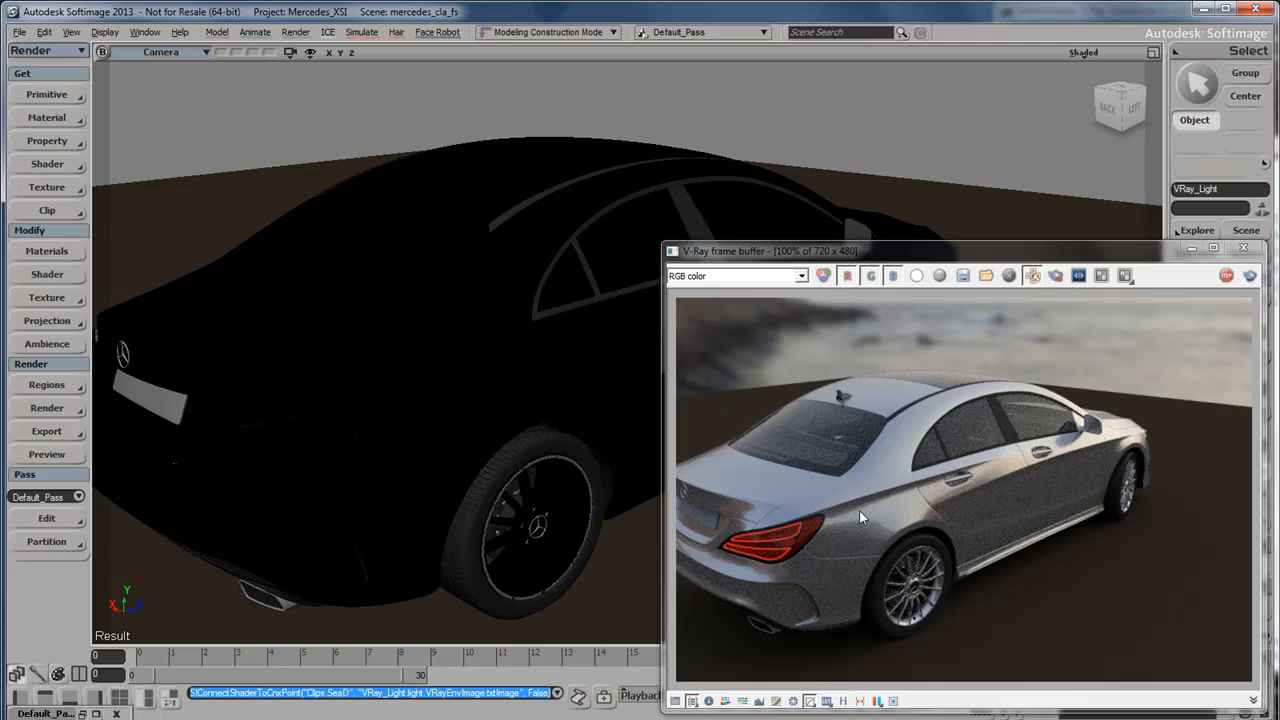
scroll(860, 510, up, 3)
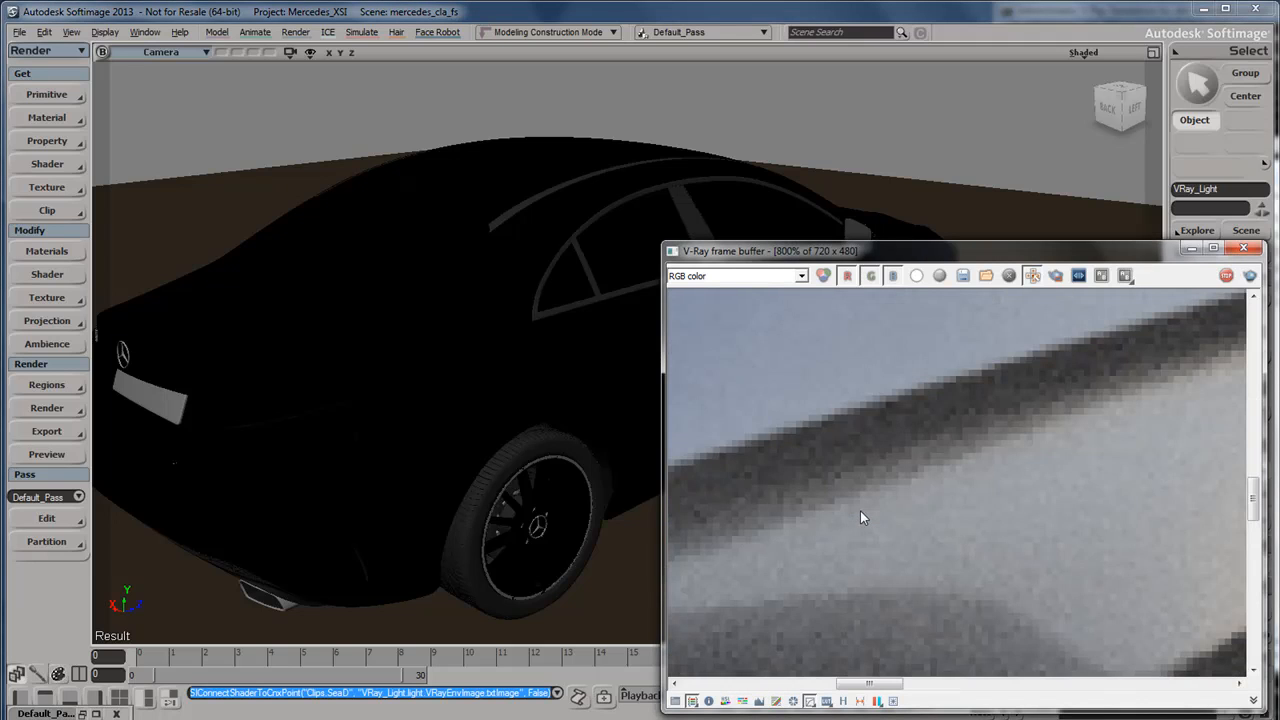
scroll(860, 510, down, 3)
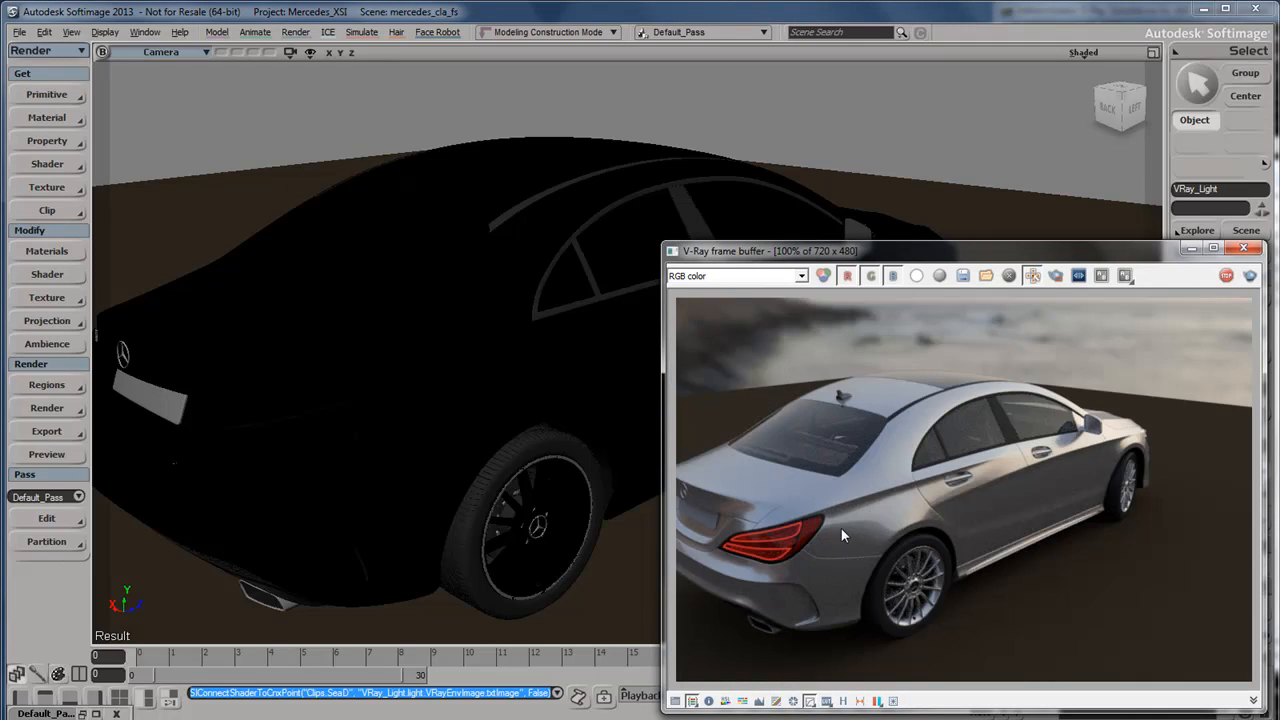
right_drag(409, 428, 514, 434)
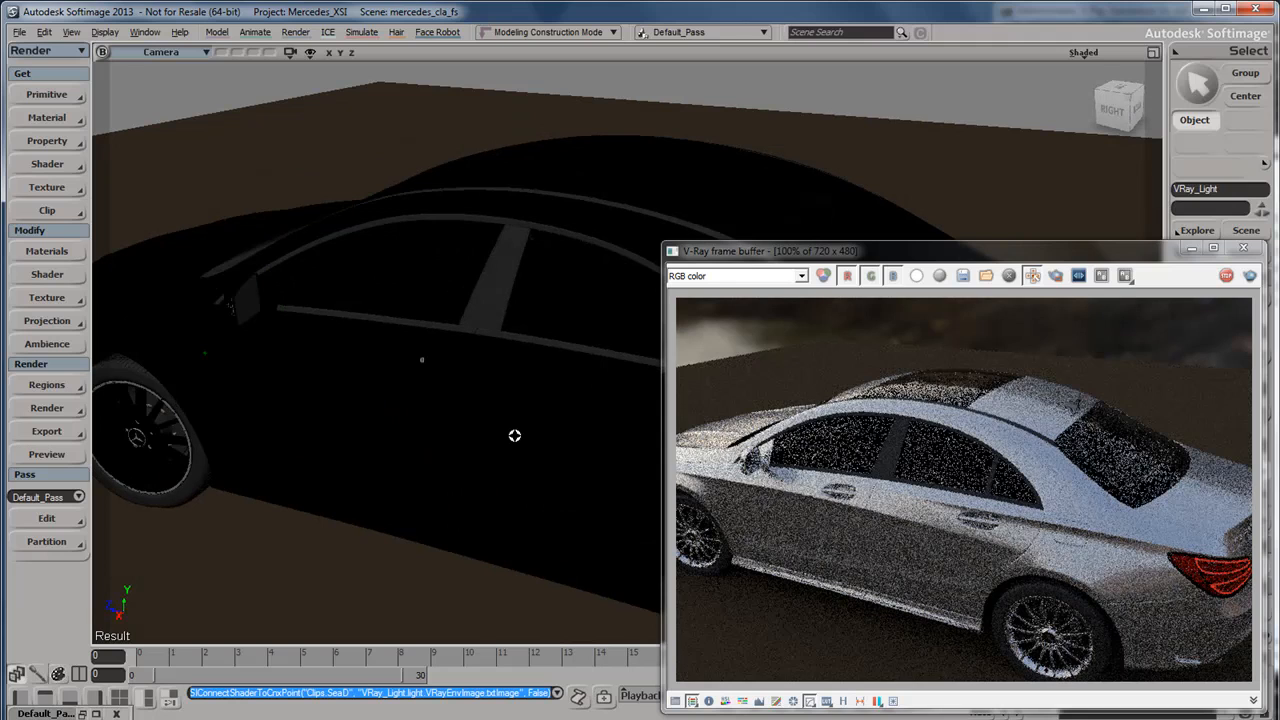
Select leftDoor in the scene and rotate it open by -90 degrees about its local Y axis.
key(8)
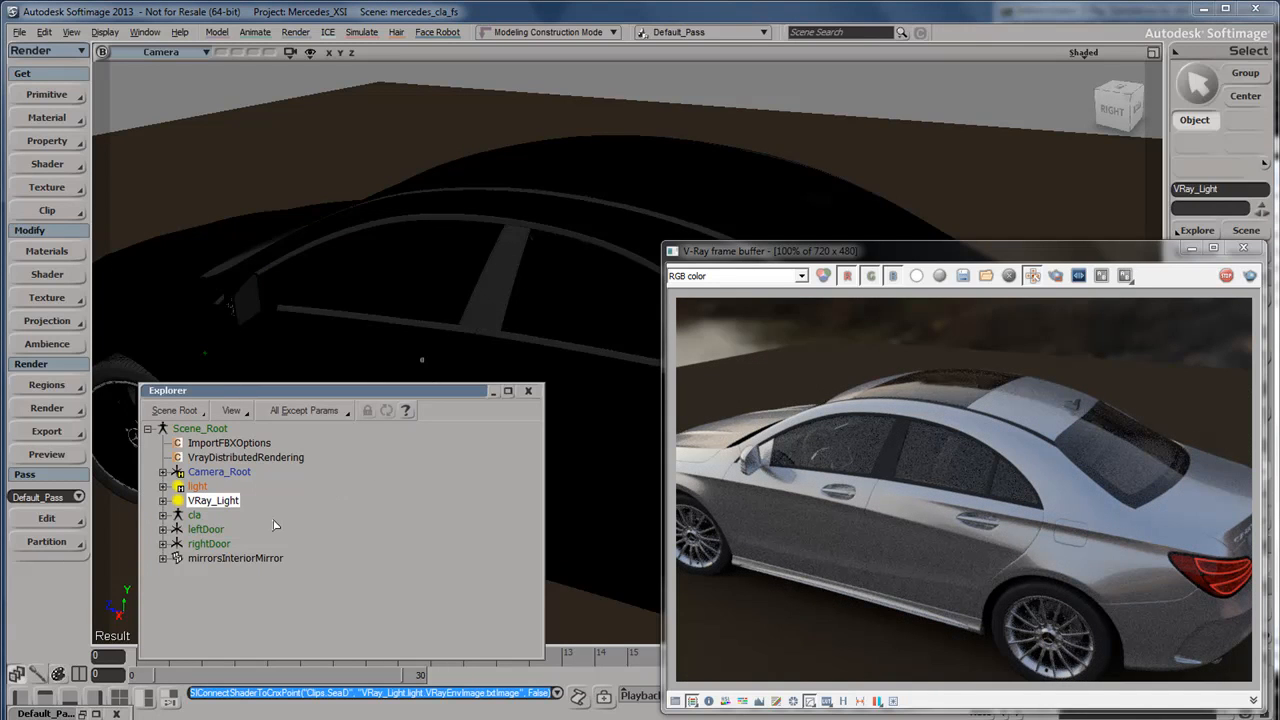
click(207, 529)
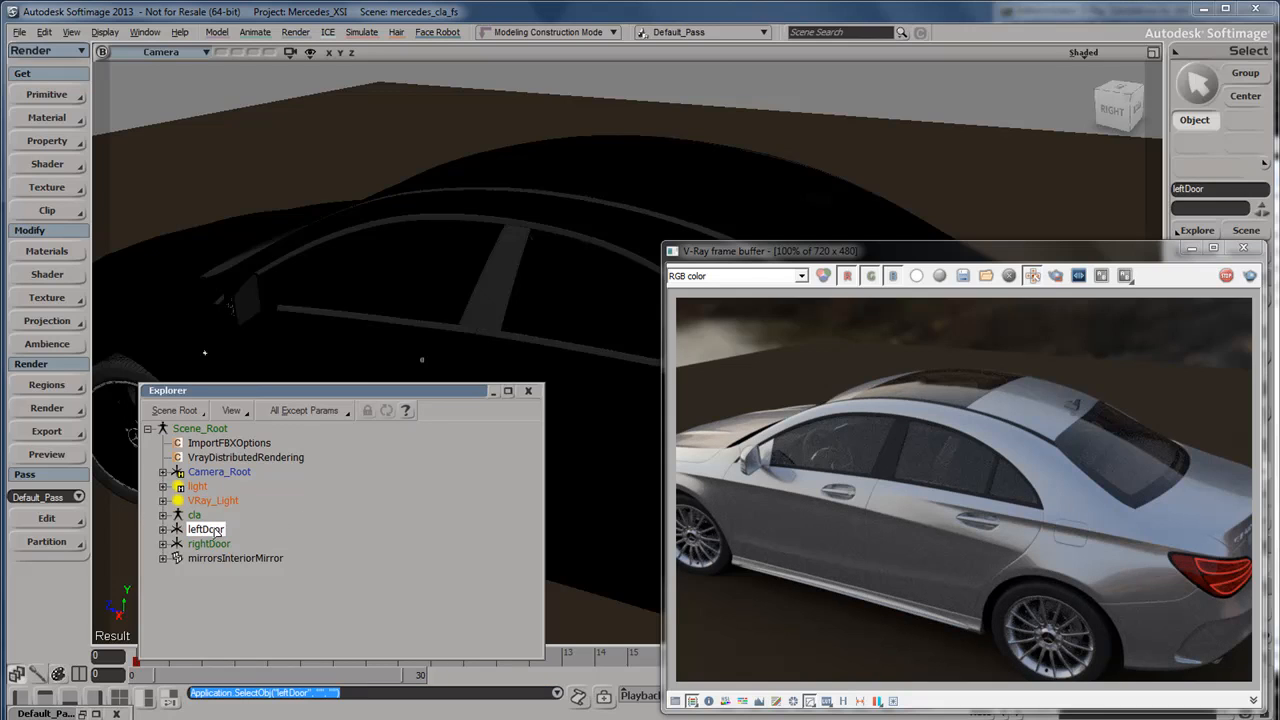
click(529, 391)
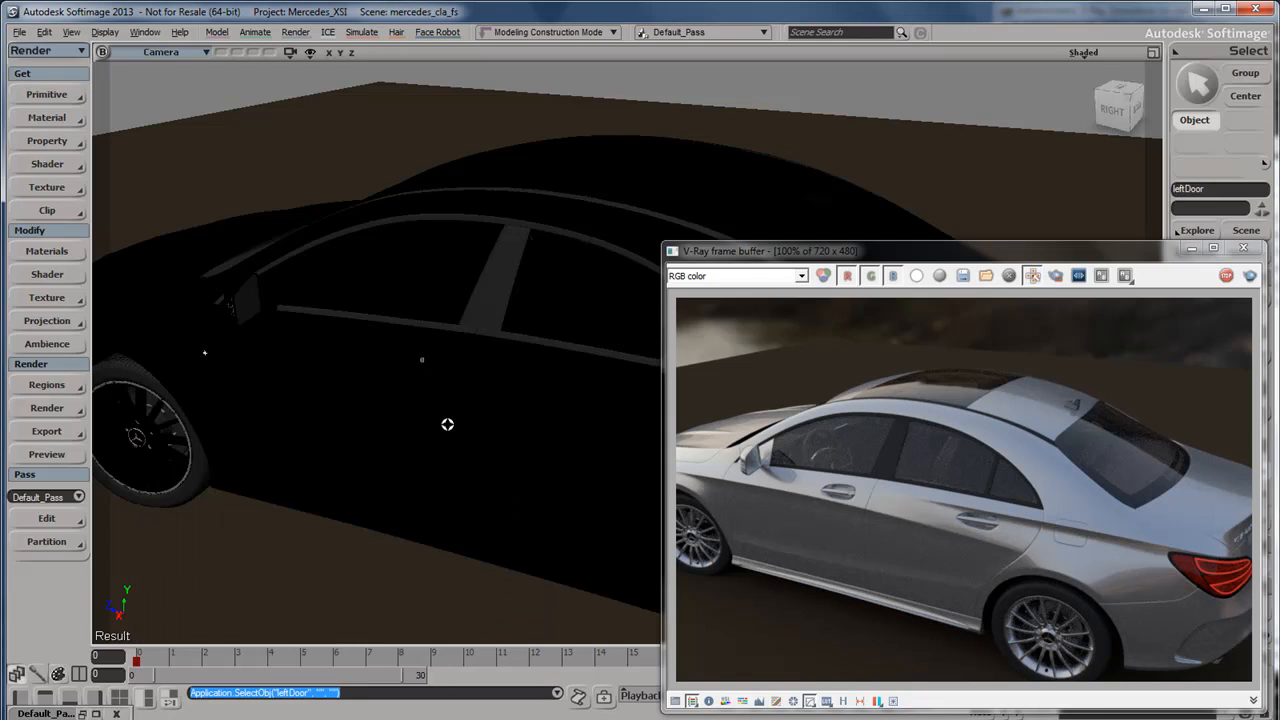
key(v)
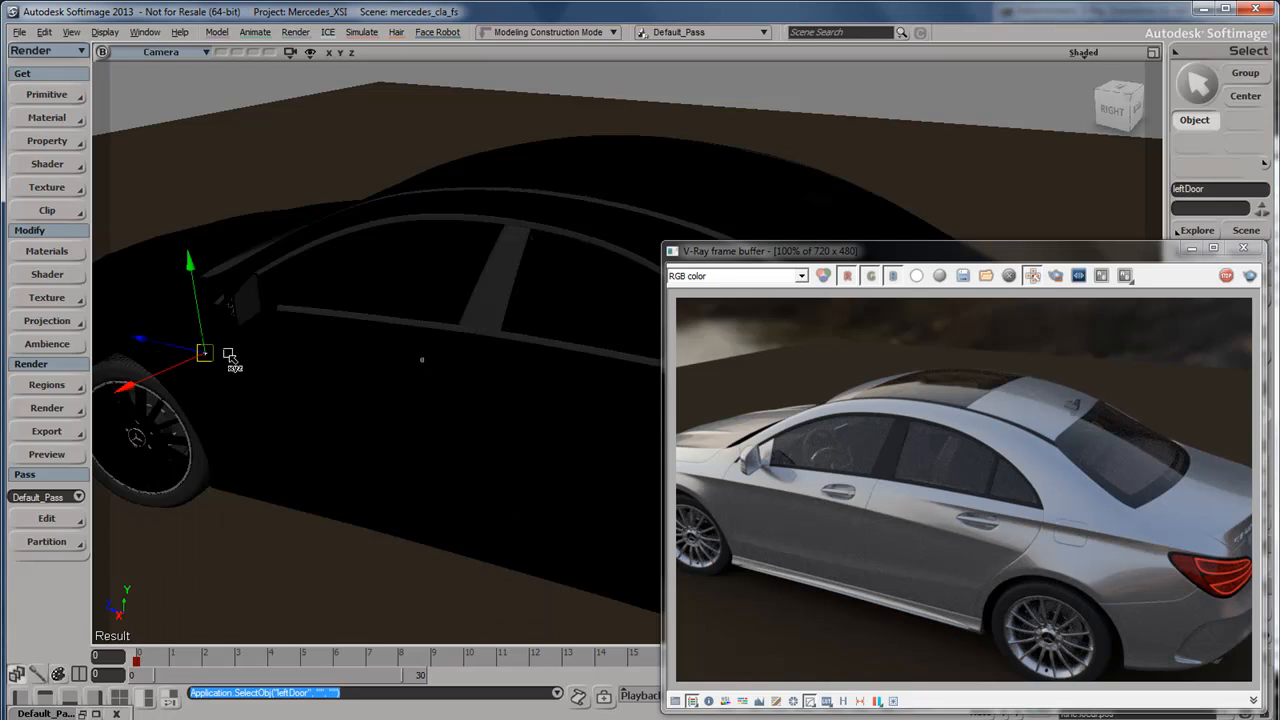
key(s)
right_drag(379, 378, 334, 377)
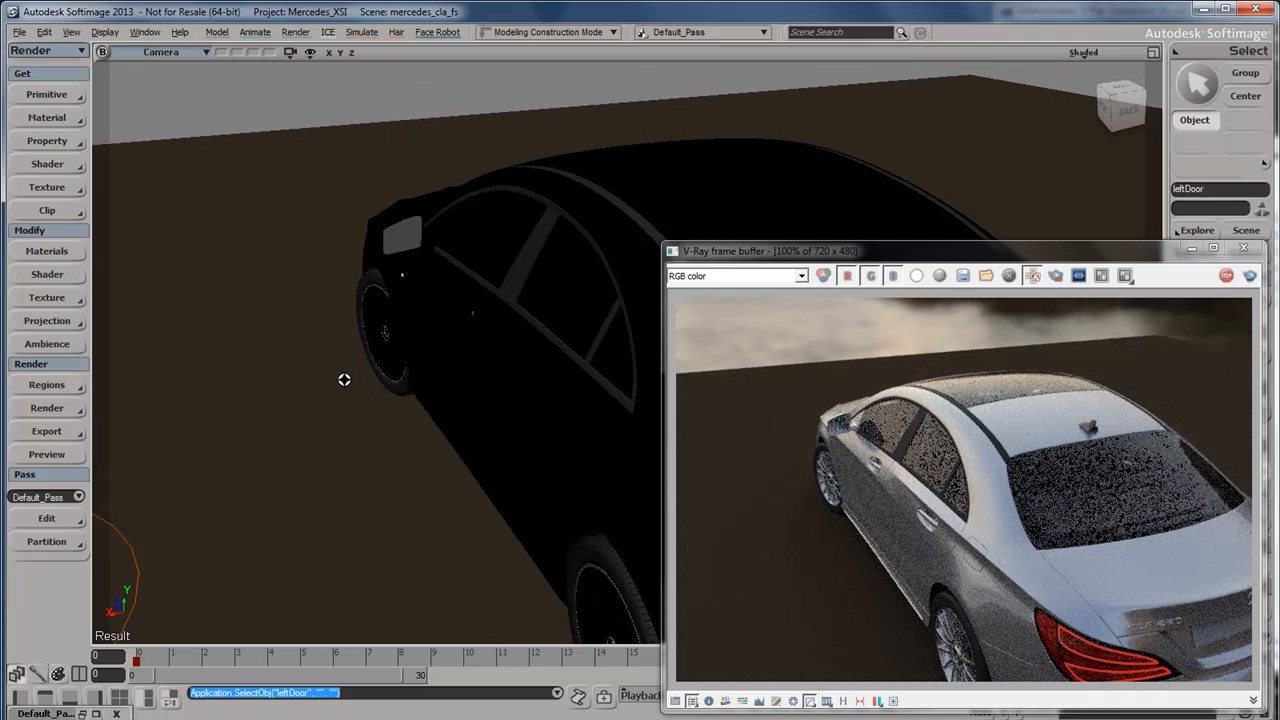
key(c)
drag(396, 316, 249, 303)
key(space)
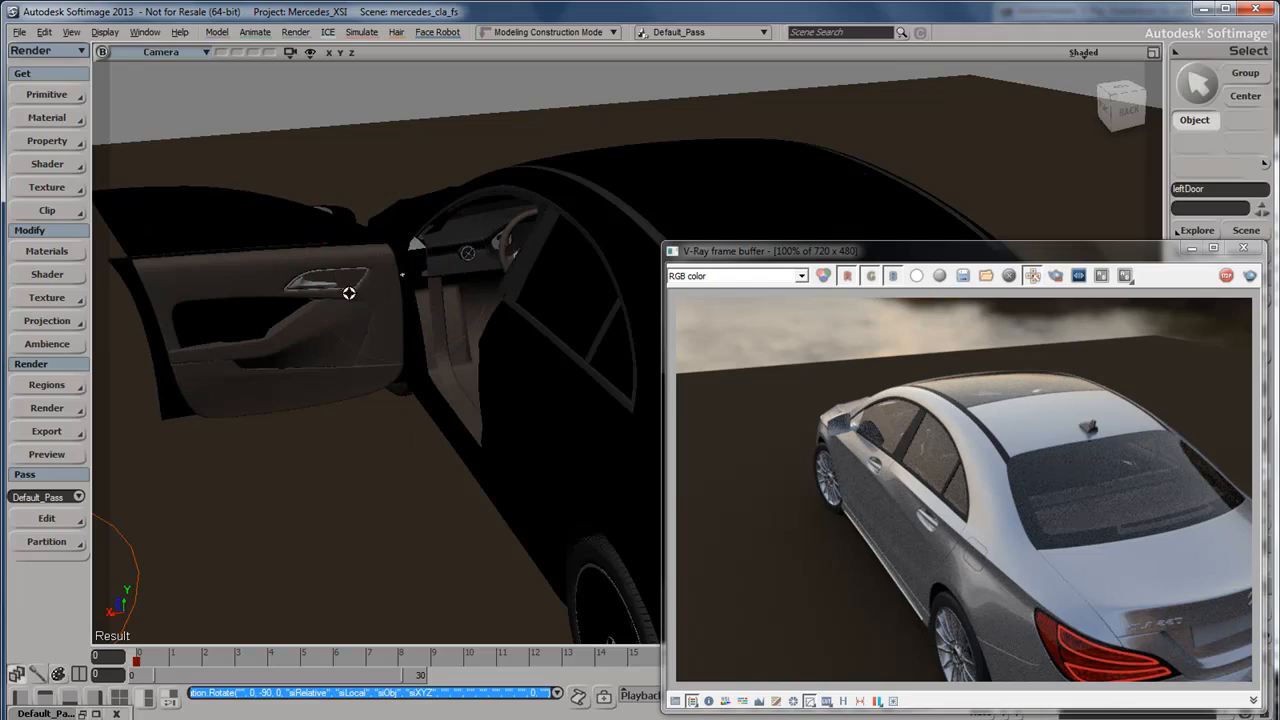
Examine the car's interior through the open left door, closing in on the steering wheel and pedals.
right_drag(347, 377, 423, 371)
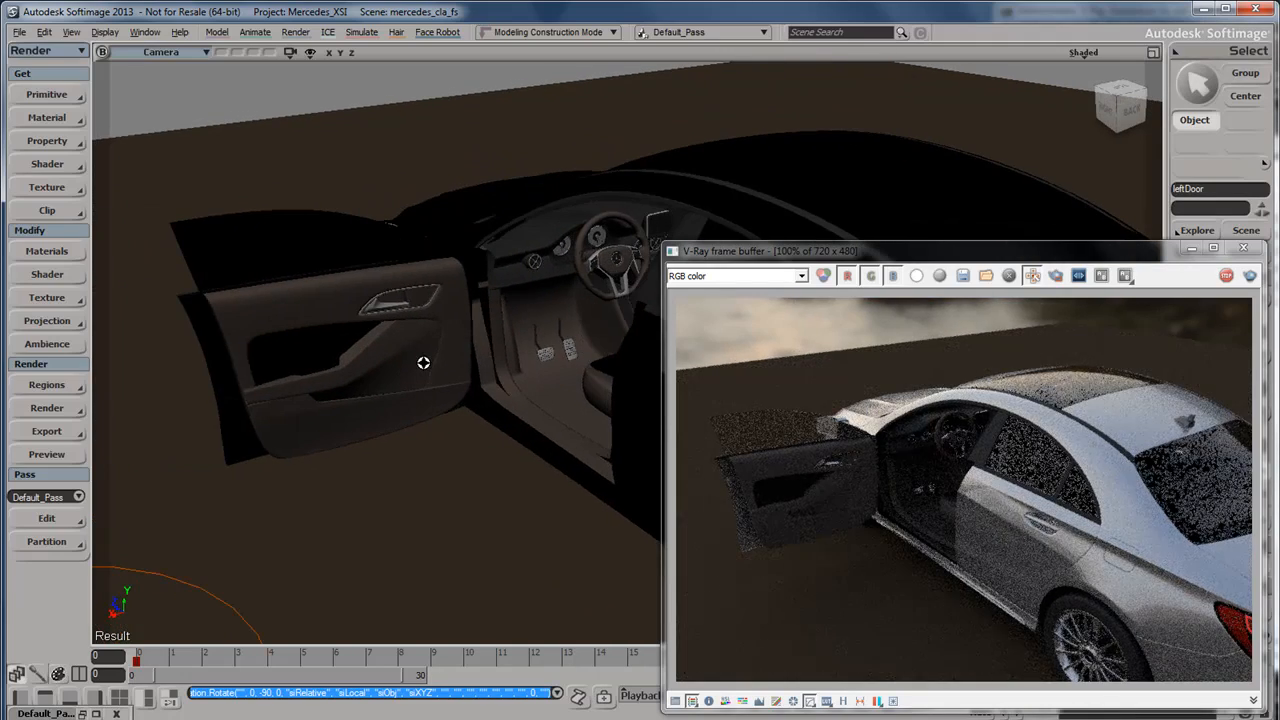
scroll(437, 345, up, 4)
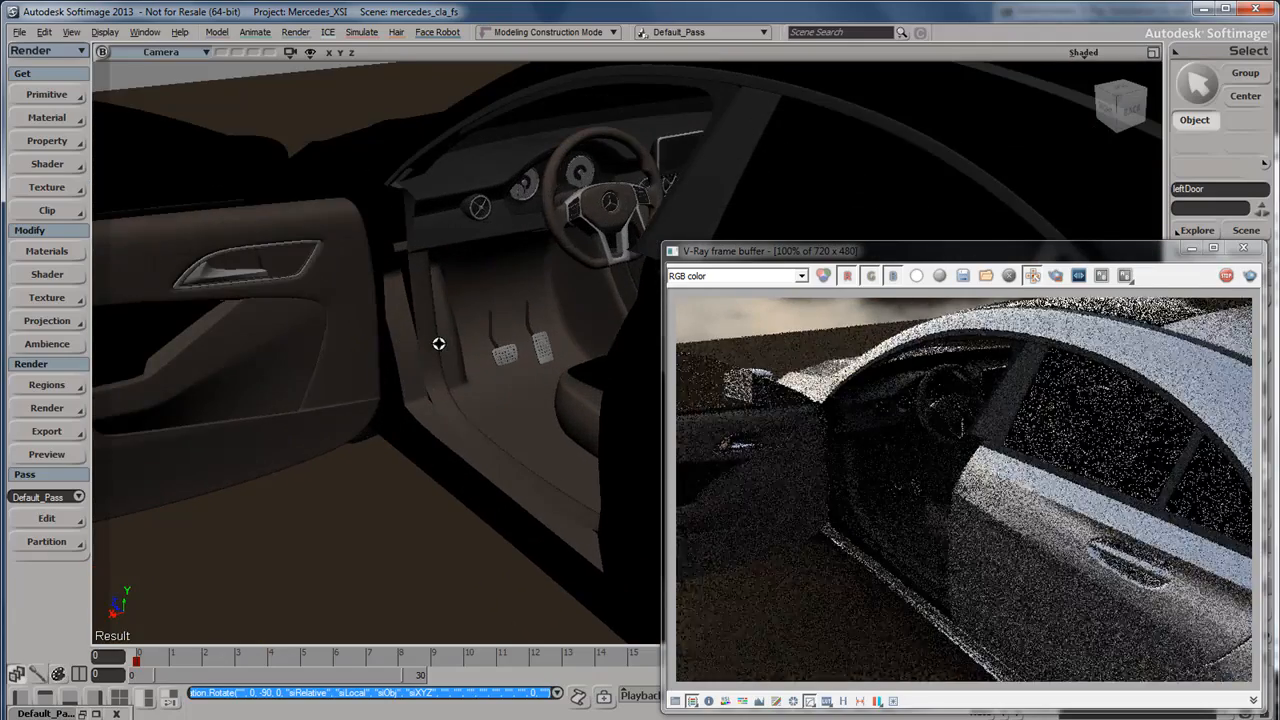
right_drag(438, 344, 434, 340)
drag(377, 323, 452, 355)
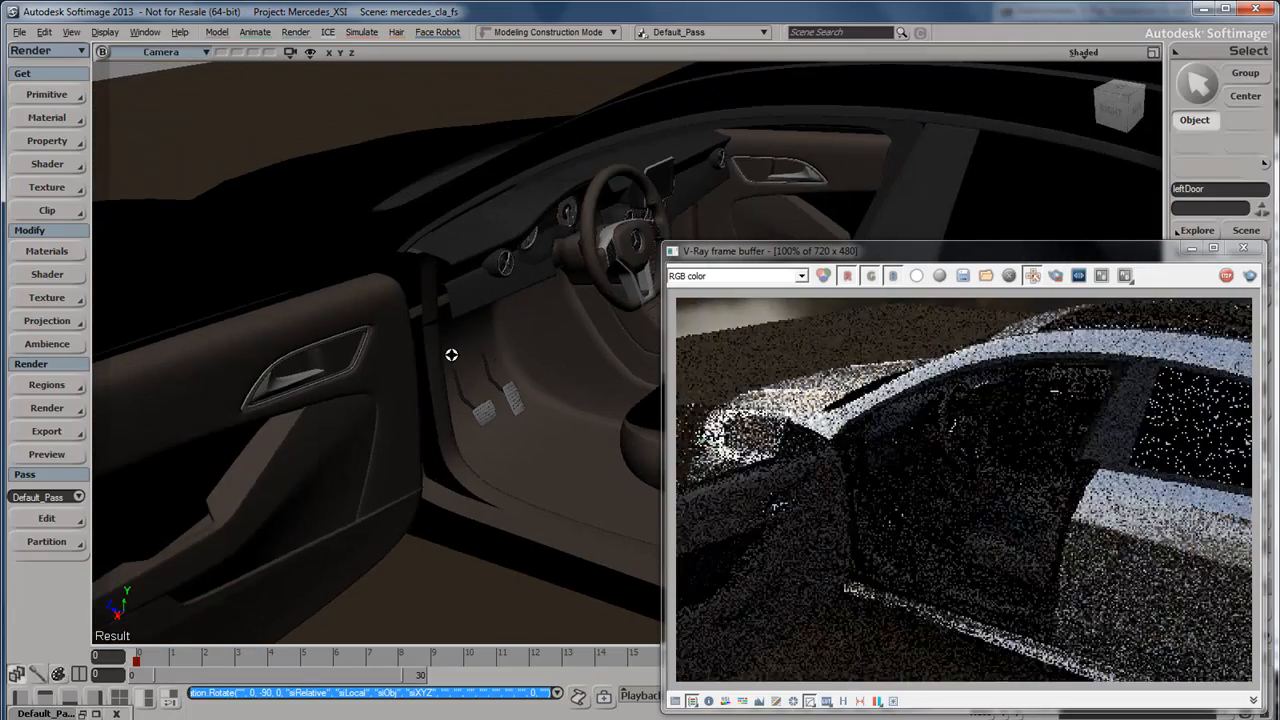
scroll(451, 355, up, 2)
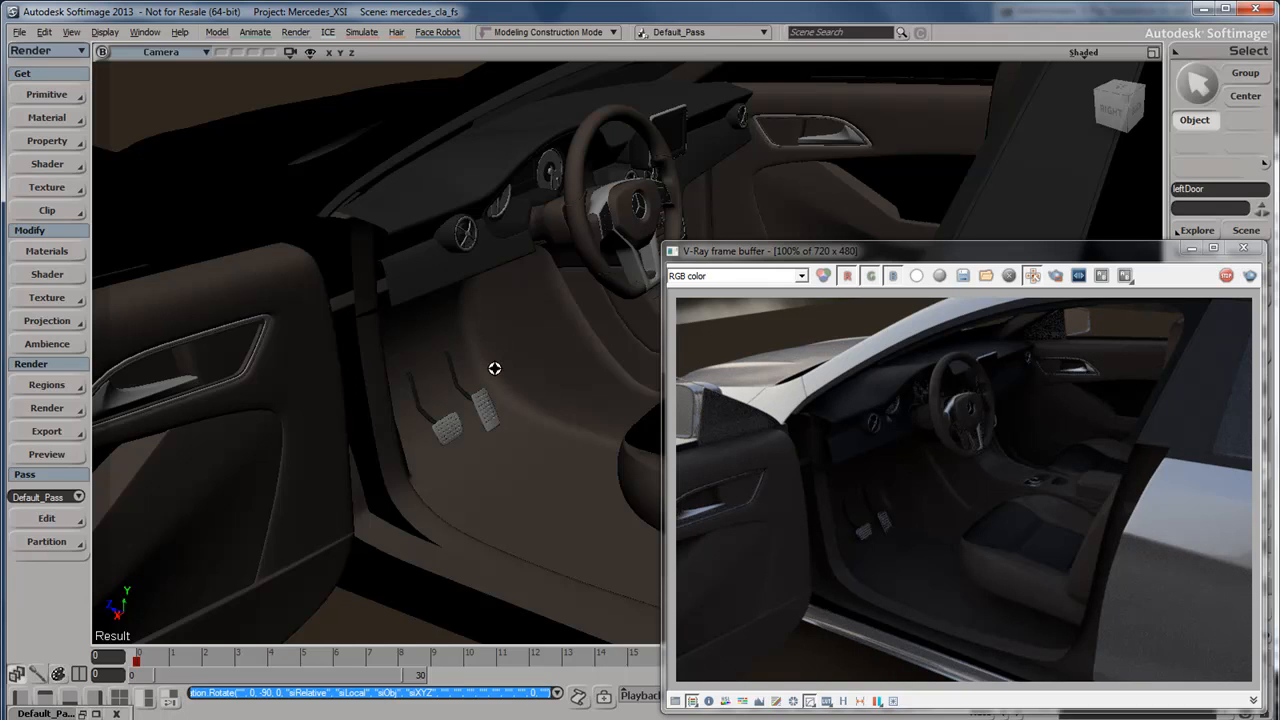
Undo the rotation of leftDoor, and view the car from behind against the sea environment.
key(ctrl+z)
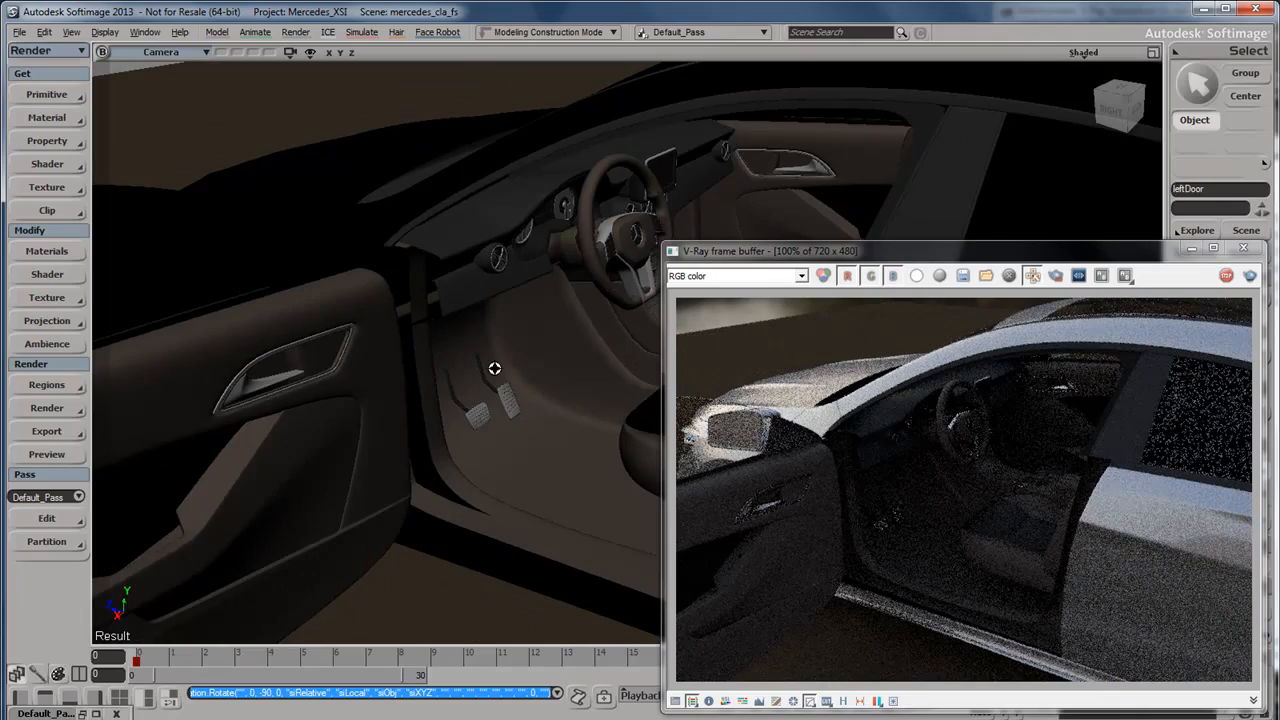
key(ctrl+z)
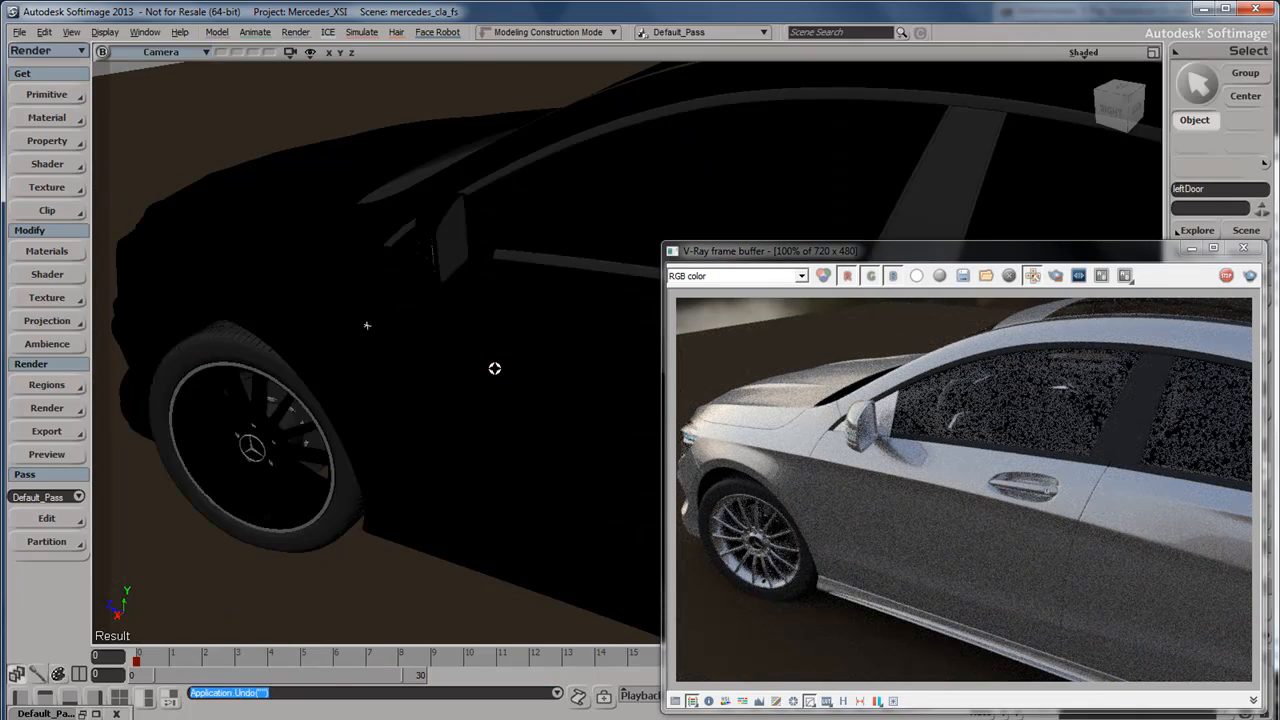
scroll(494, 367, down, 3)
drag(500, 369, 461, 376)
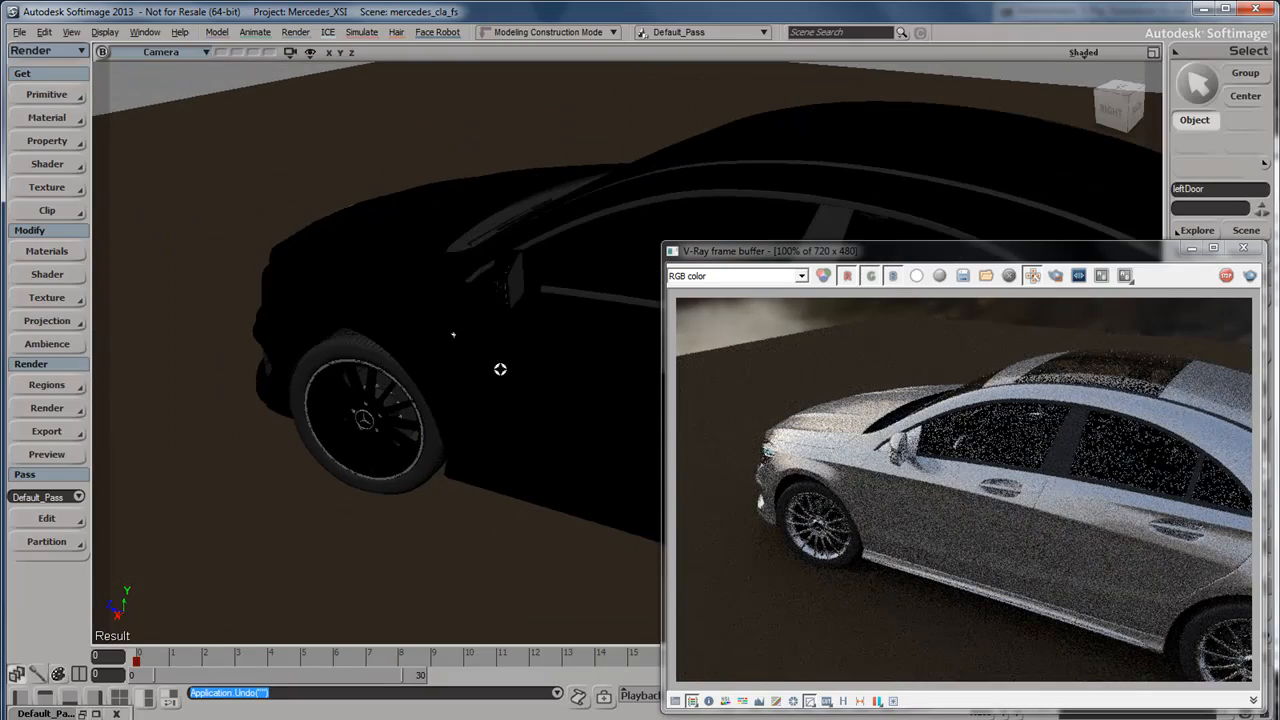
right_drag(461, 376, 424, 360)
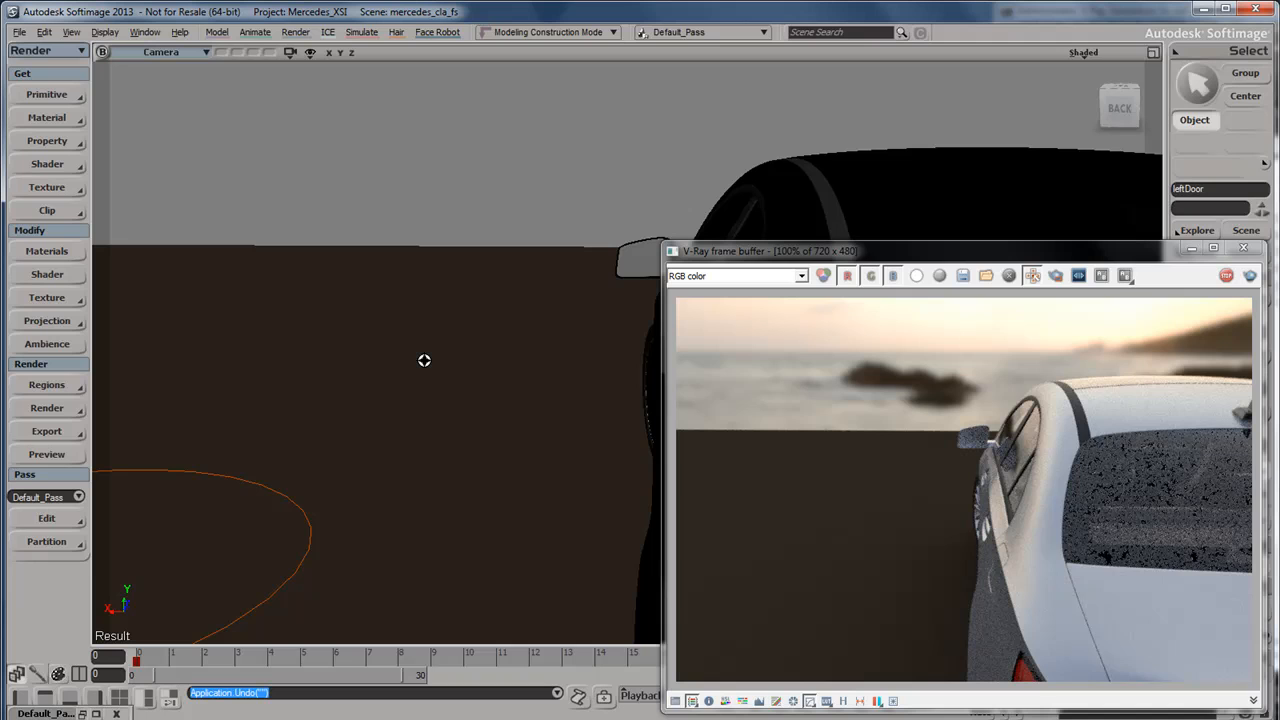